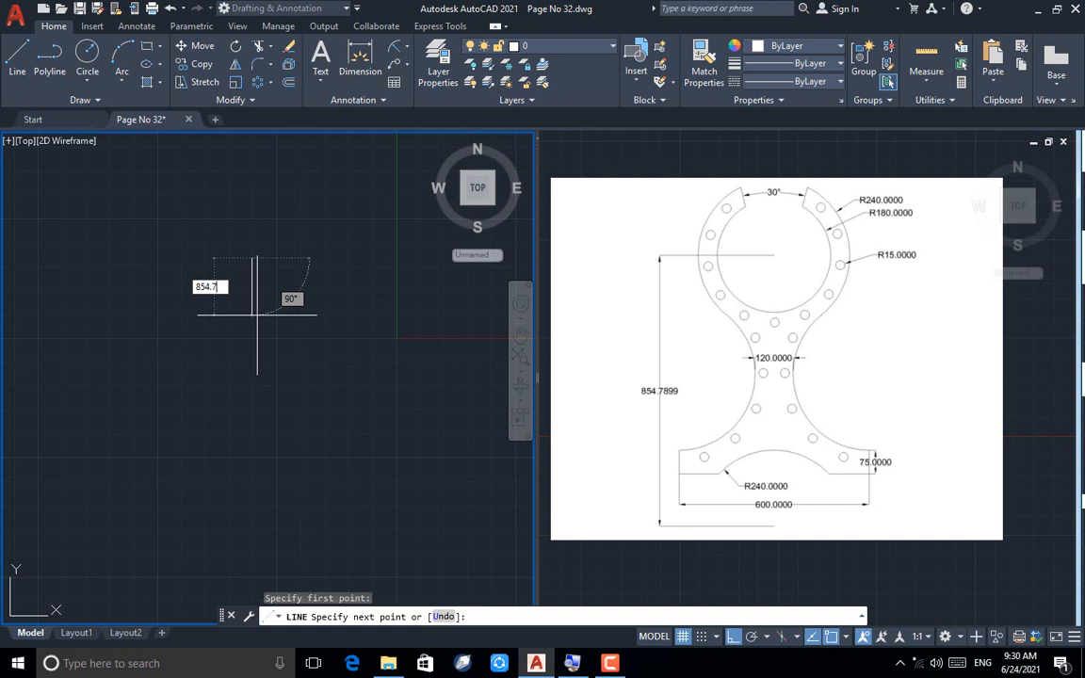
# Finish the vertical line at 854.7899 long and draw a circle of radius 180 centred on its upper end
pyautogui.press('Return')
pyautogui.press('Return')
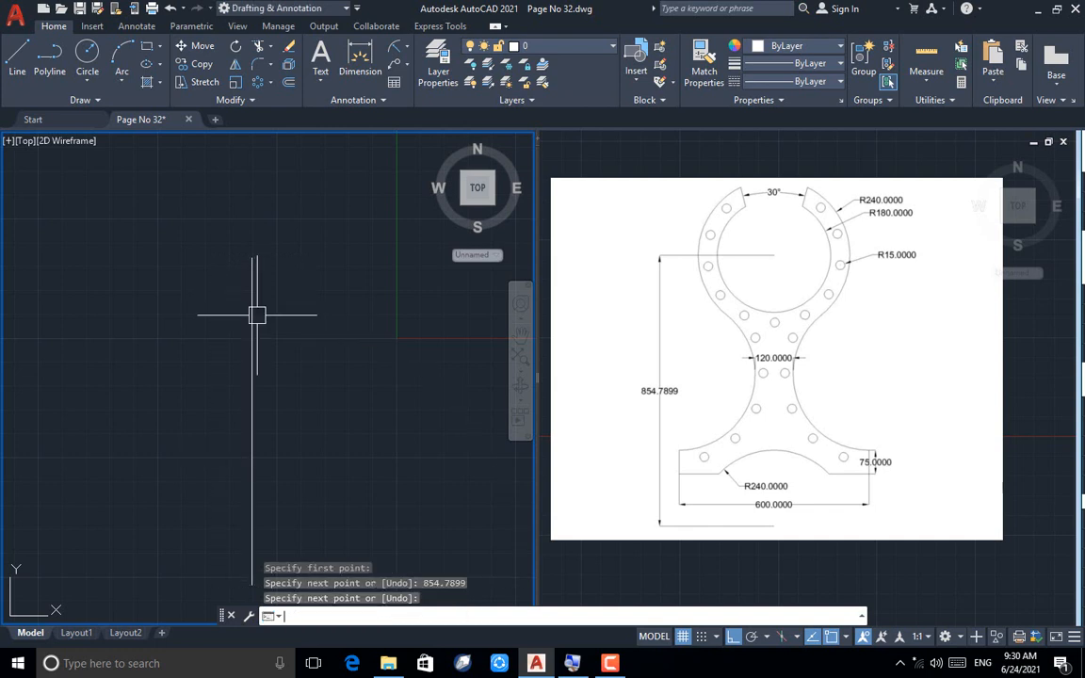
pyautogui.write('c')
pyautogui.press('Return')
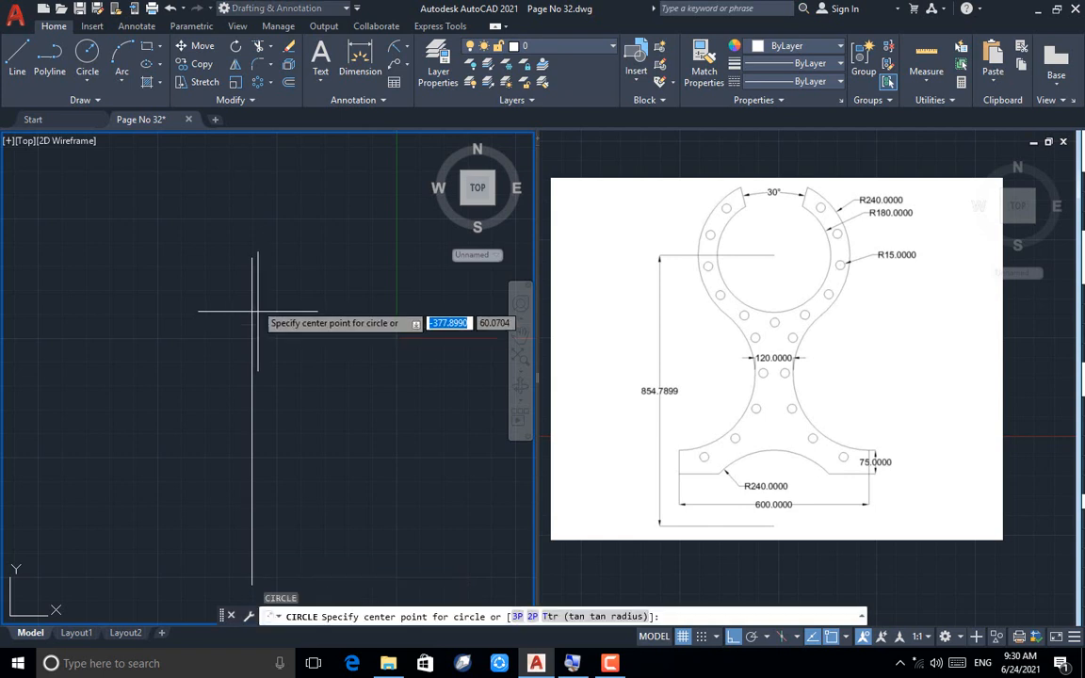
pyautogui.click(250, 258)
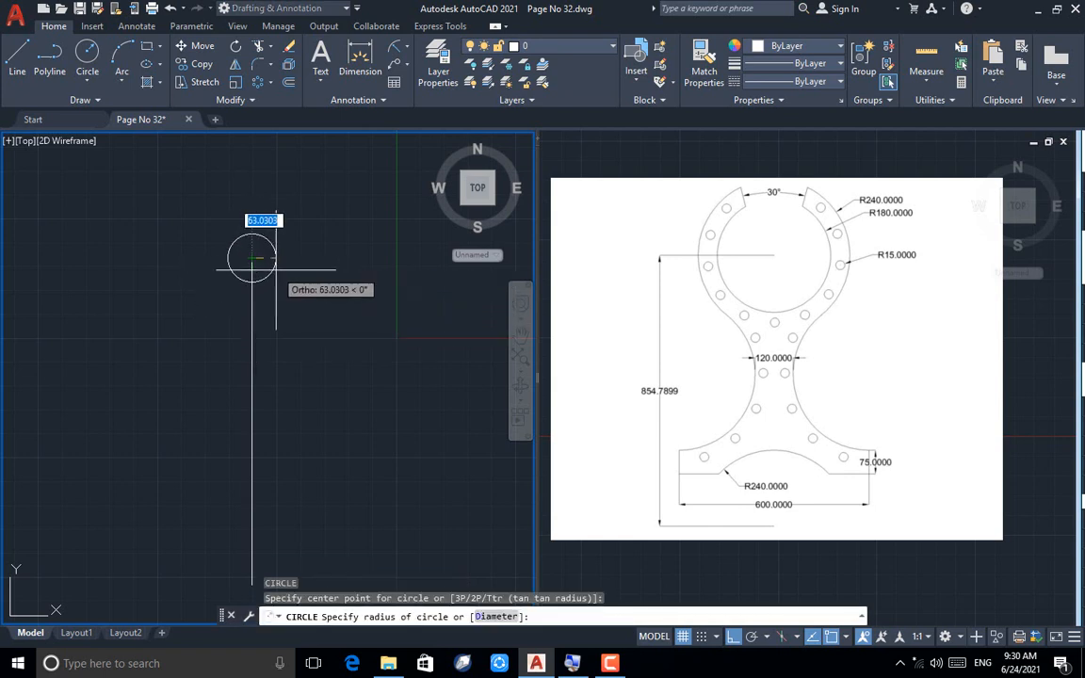
pyautogui.write('180')
pyautogui.press('Return')
# Draw a concentric circle of radius 240 around the upper end of the vertical line
pyautogui.press('Return')
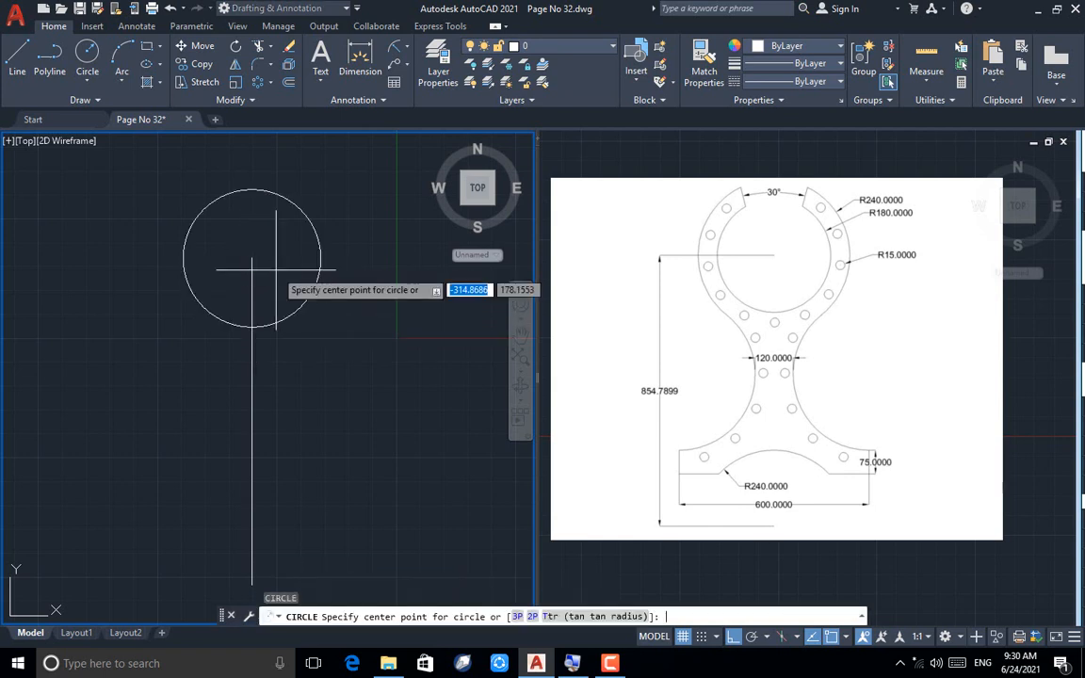
pyautogui.click(253, 258)
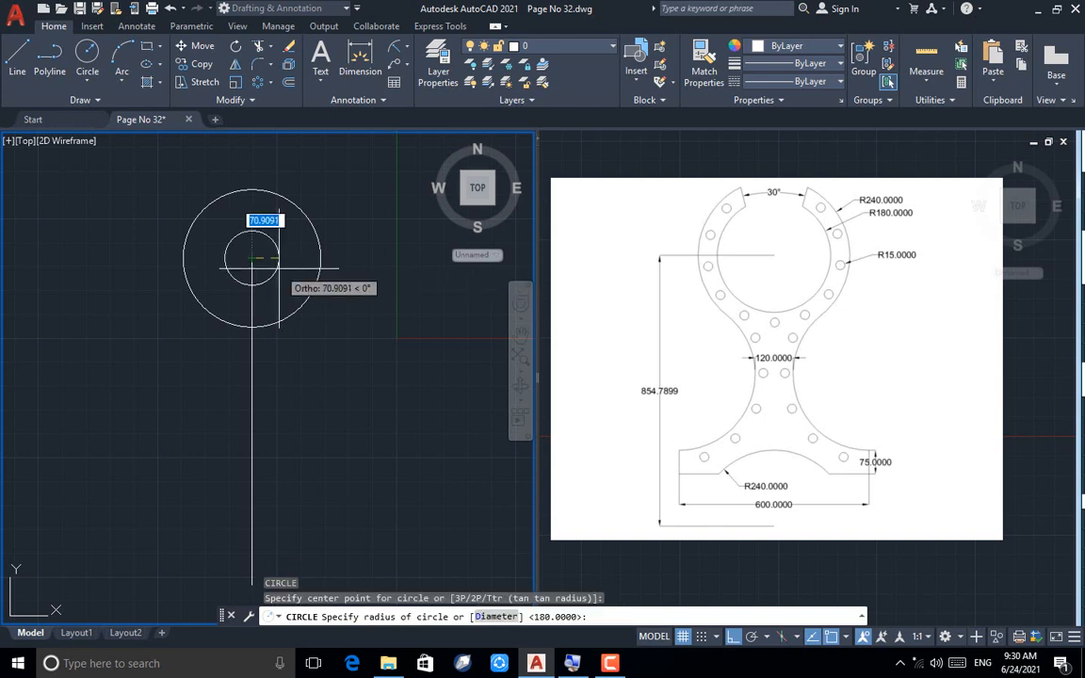
pyautogui.write('240')
pyautogui.press('Return')
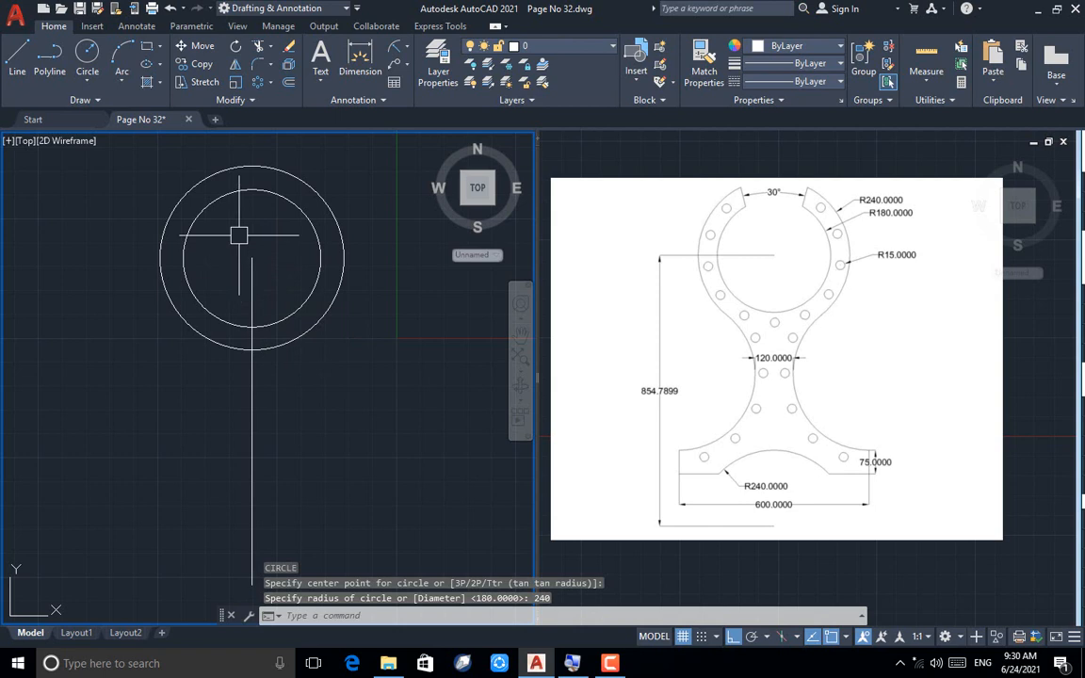
# Draw a circle of radius 240 centred on the lower end of the vertical line
pyautogui.press('Return')
pyautogui.scroll(-2, 242, 443)
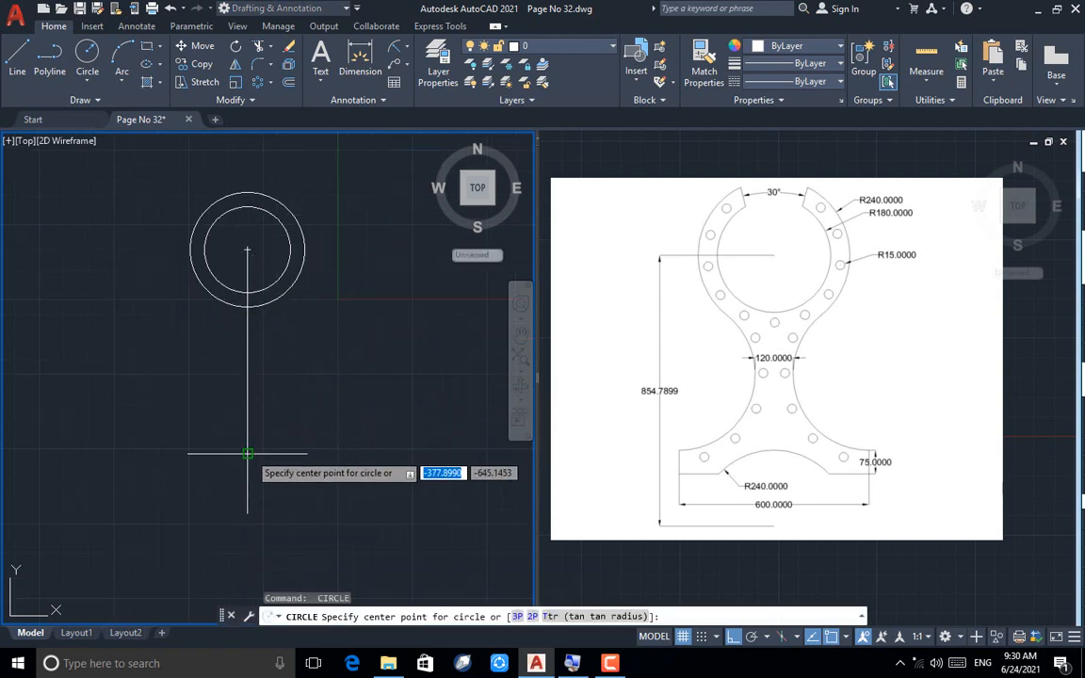
pyautogui.click(248, 455)
pyautogui.write('24')
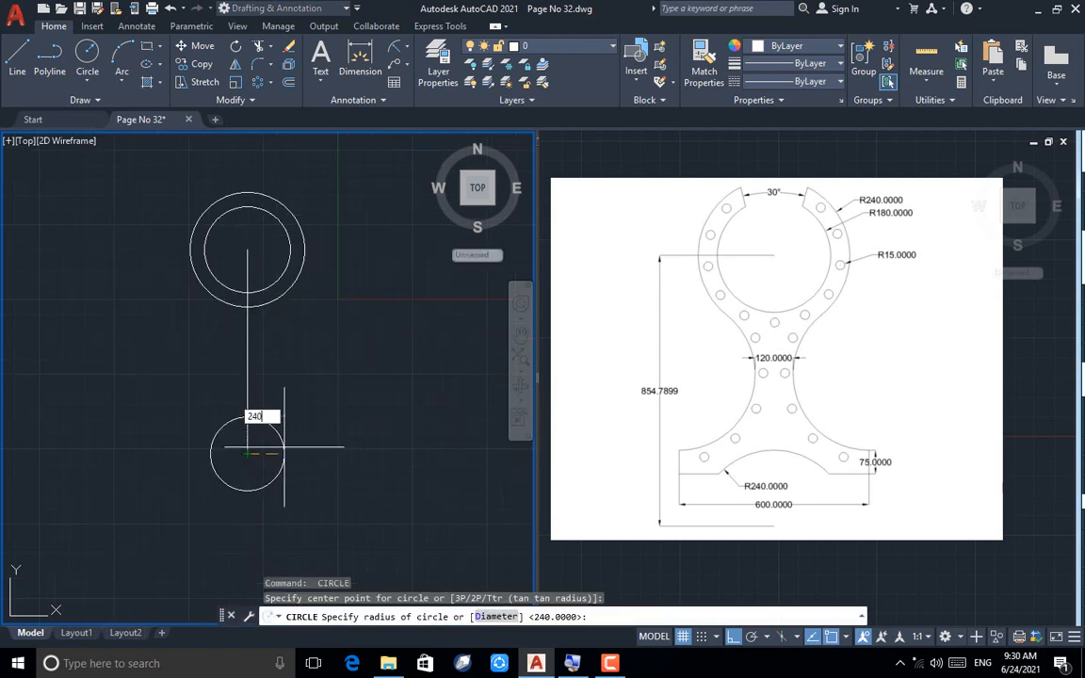
pyautogui.write('0')
pyautogui.press('Return')
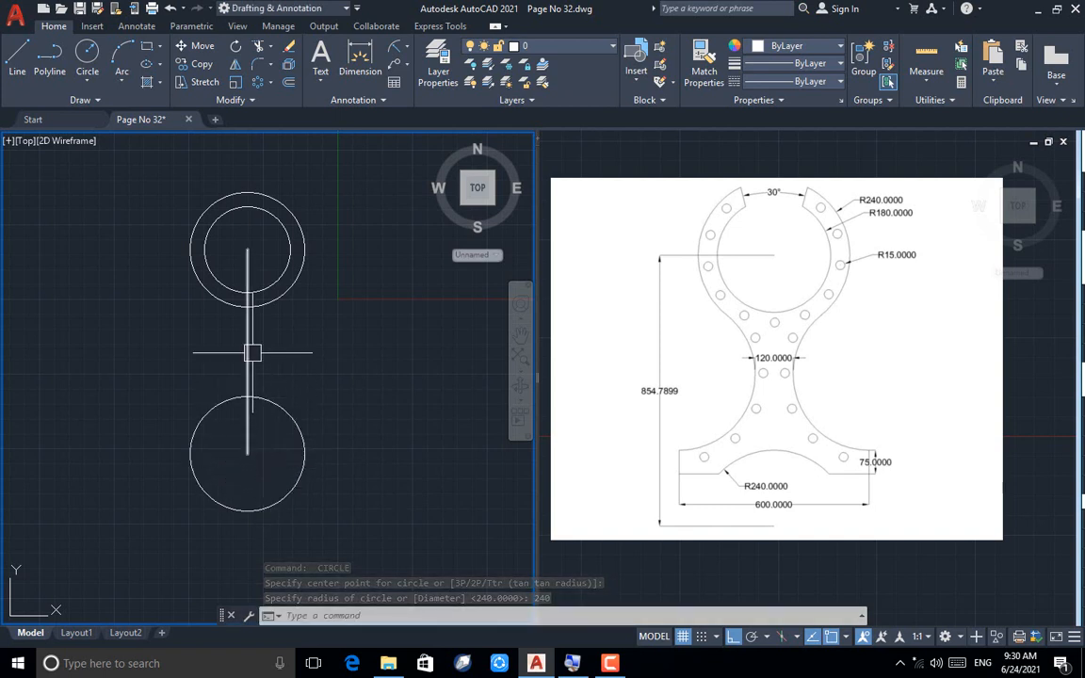
# Offset the vertical centre line by 60 to both sides
pyautogui.write('o')
pyautogui.press('Return')
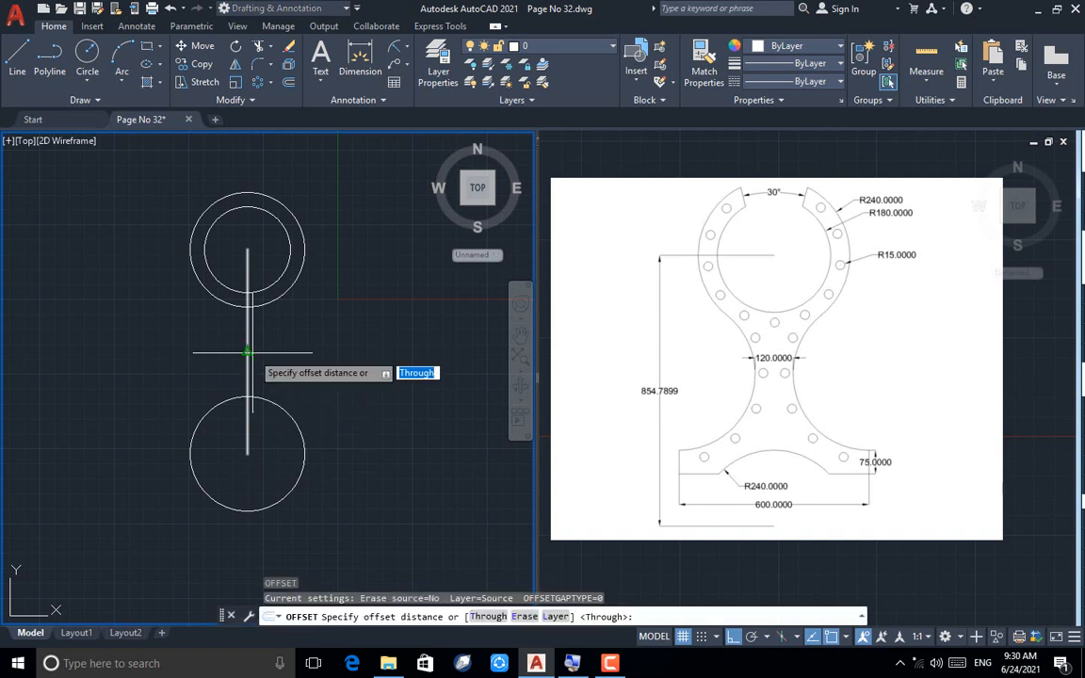
pyautogui.write('6')
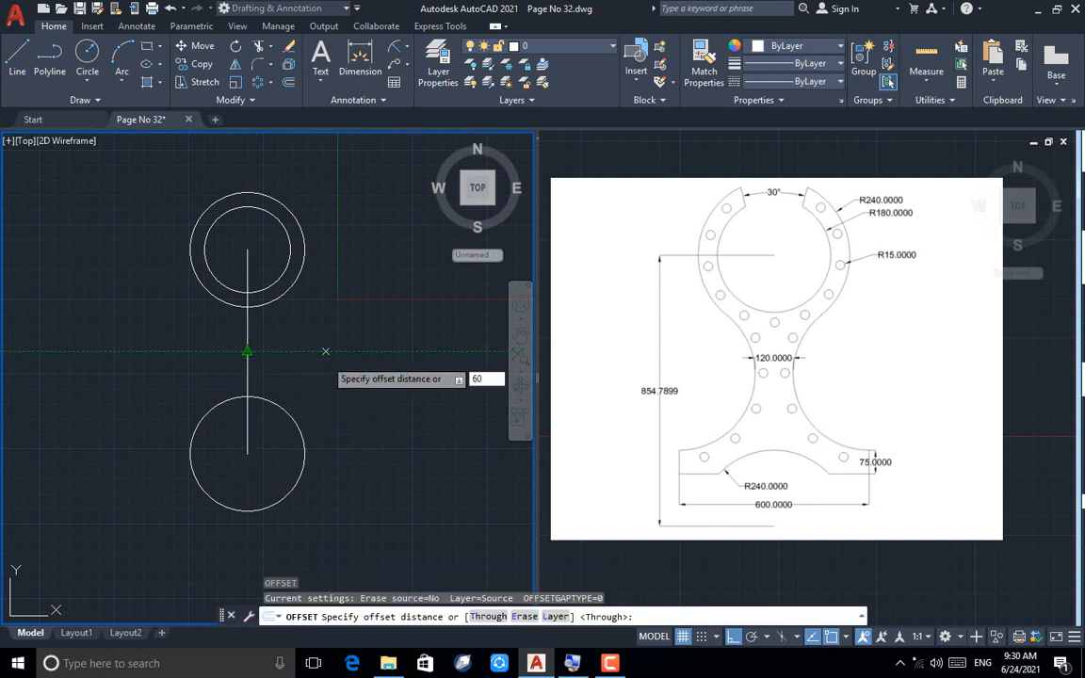
pyautogui.write('0')
pyautogui.press('Return')
pyautogui.click(248, 358)
pyautogui.click(278, 358)
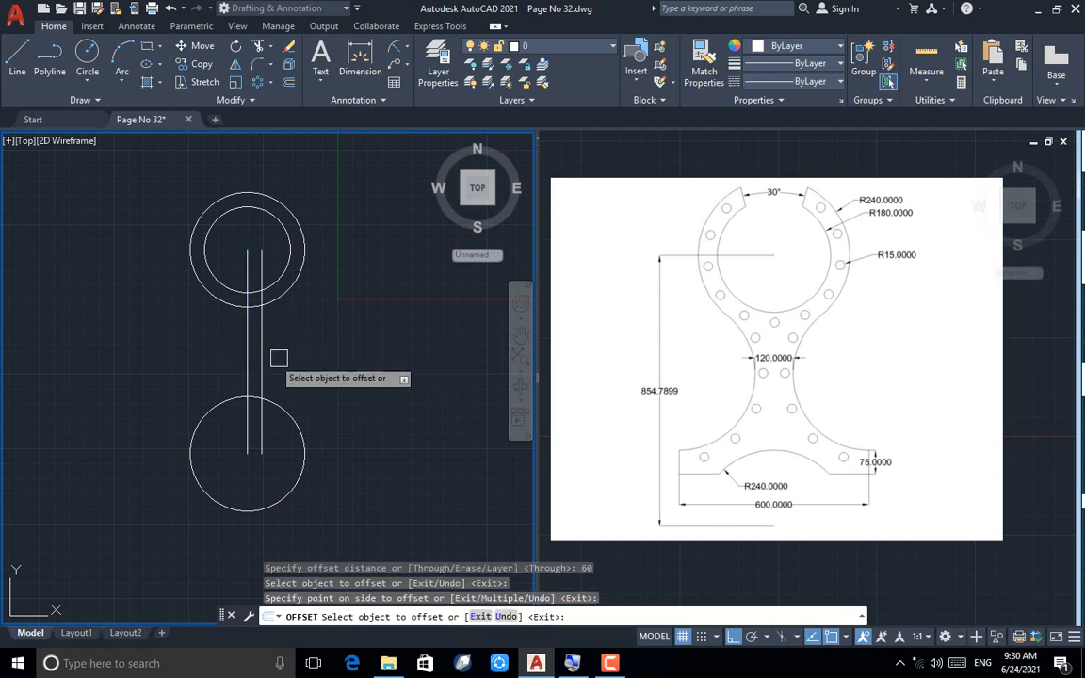
pyautogui.click(248, 356)
pyautogui.click(221, 355)
pyautogui.press('Escape')
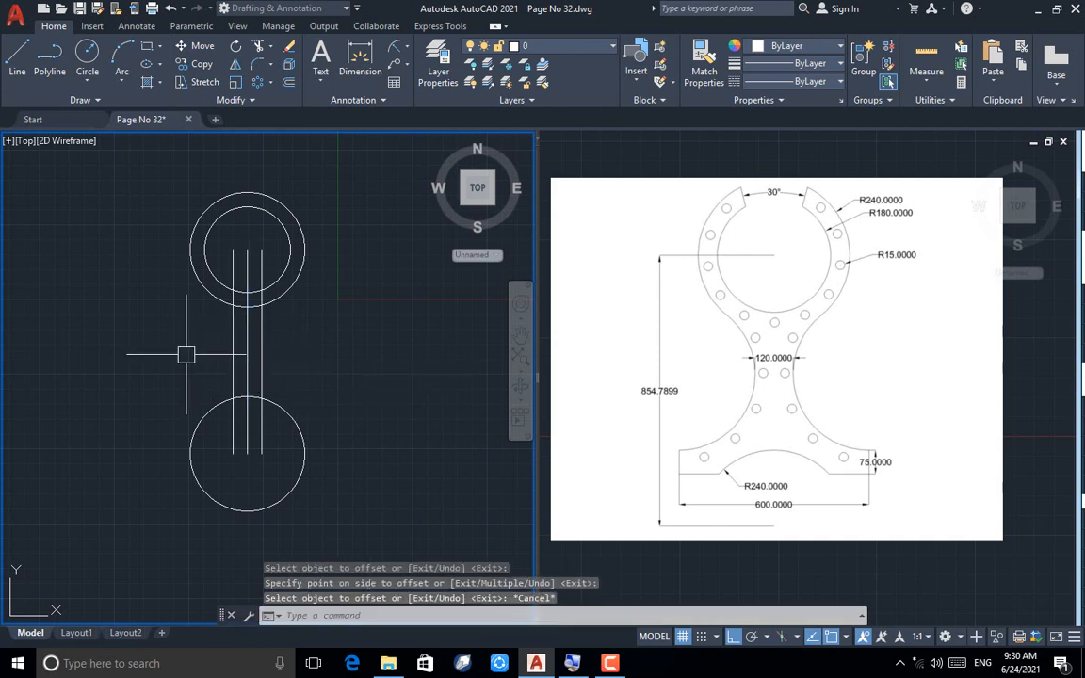
# Draw a tangent-tangent-radius circle of radius 240 touching the outer upper circle and the right offset line
pyautogui.click(85, 81)
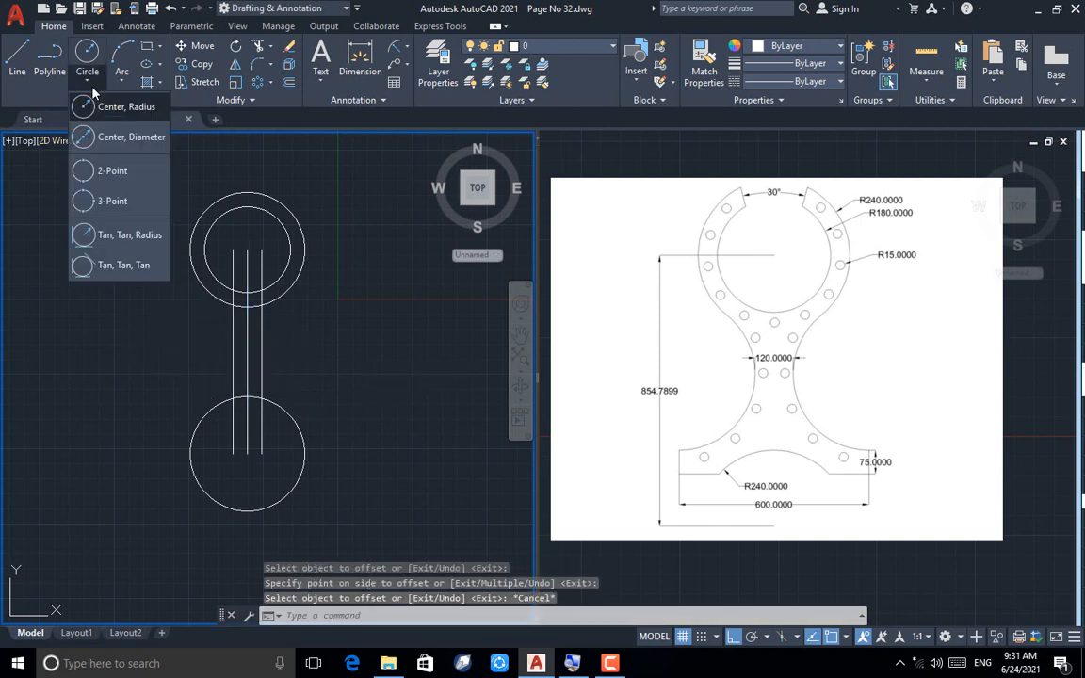
pyautogui.click(119, 235)
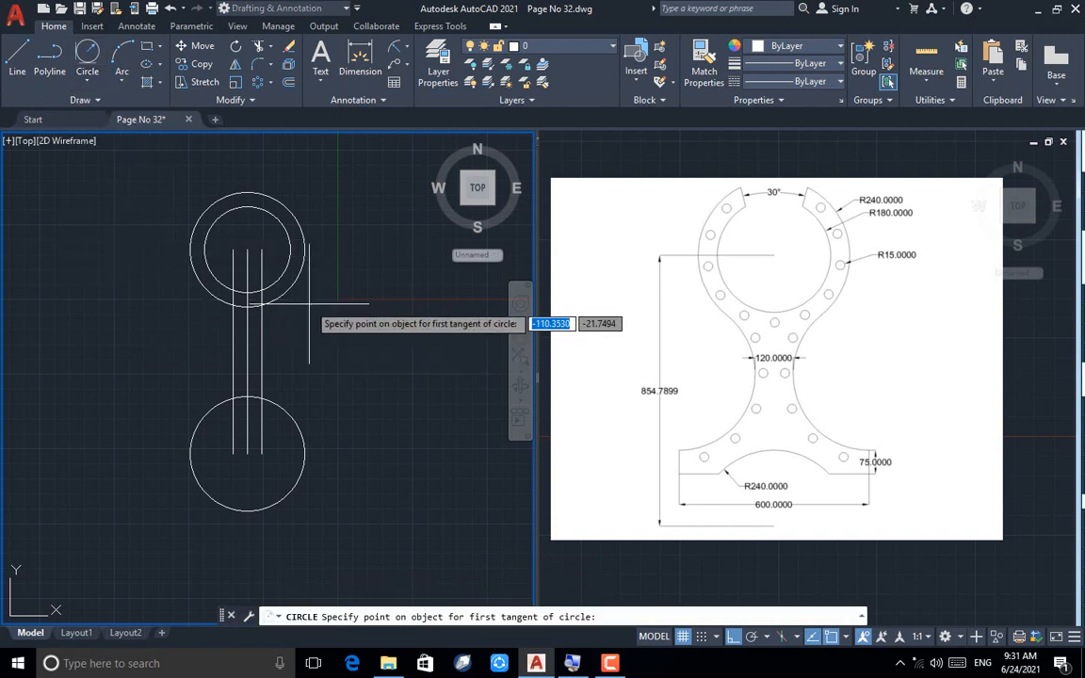
pyautogui.click(253, 288)
pyautogui.click(263, 327)
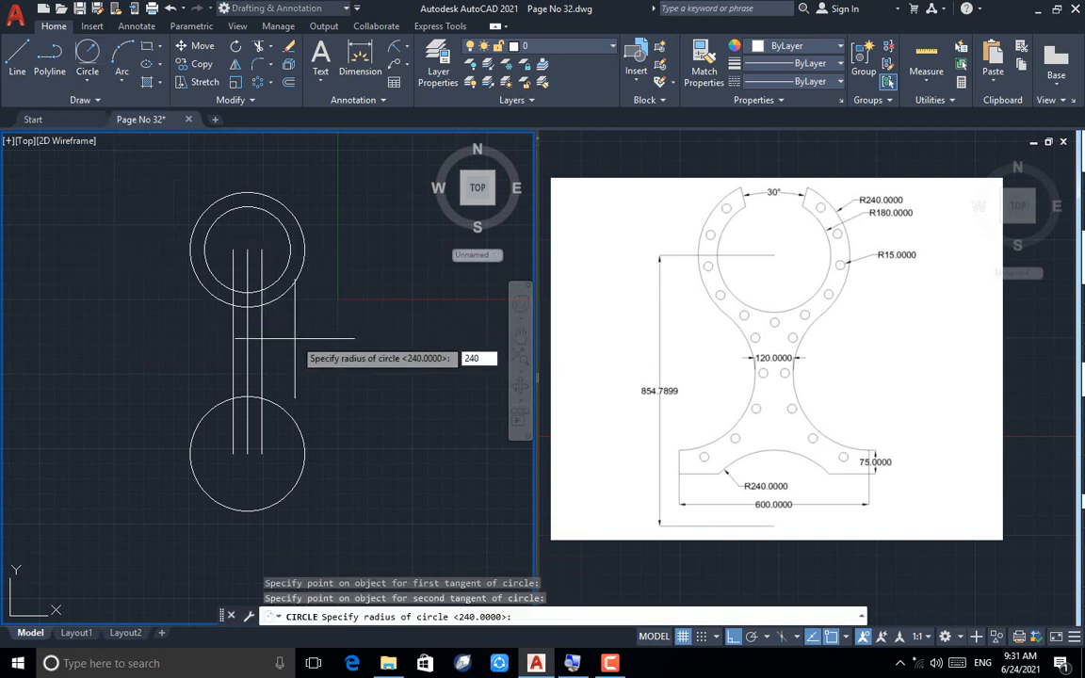
pyautogui.press('Return')
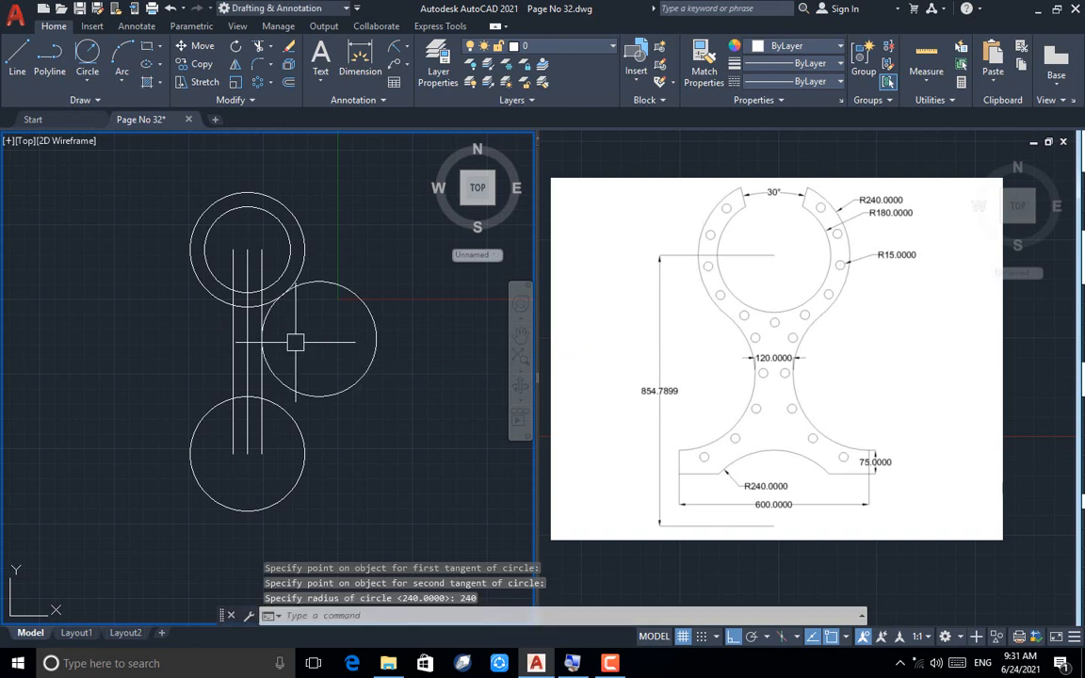
# Draw a line 75 straight down from the lowest point of the tangent circle, continuing 600 horizontally to the left
pyautogui.write('l')
pyautogui.press('Return')
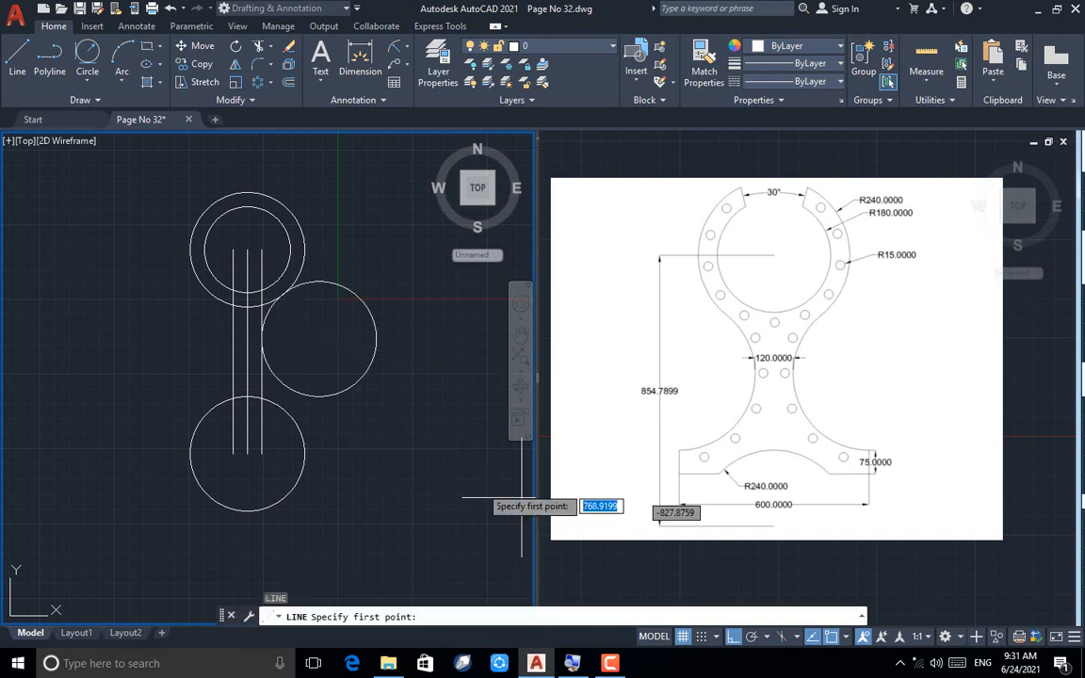
pyautogui.scroll(4, 318, 397)
pyautogui.click(318, 396)
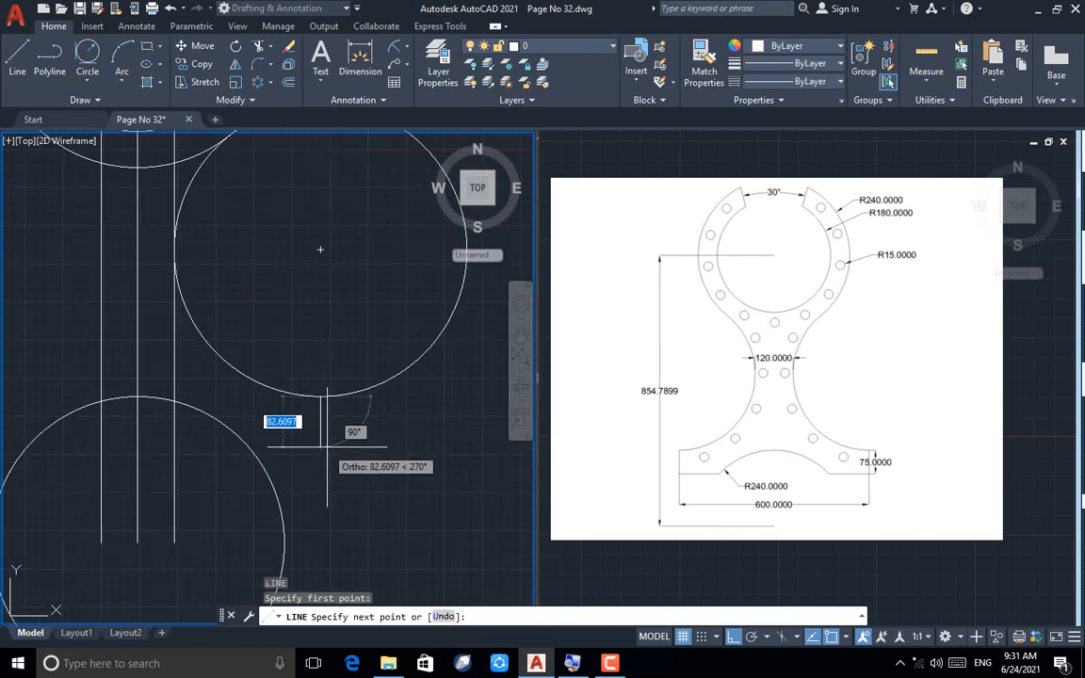
pyautogui.write('75')
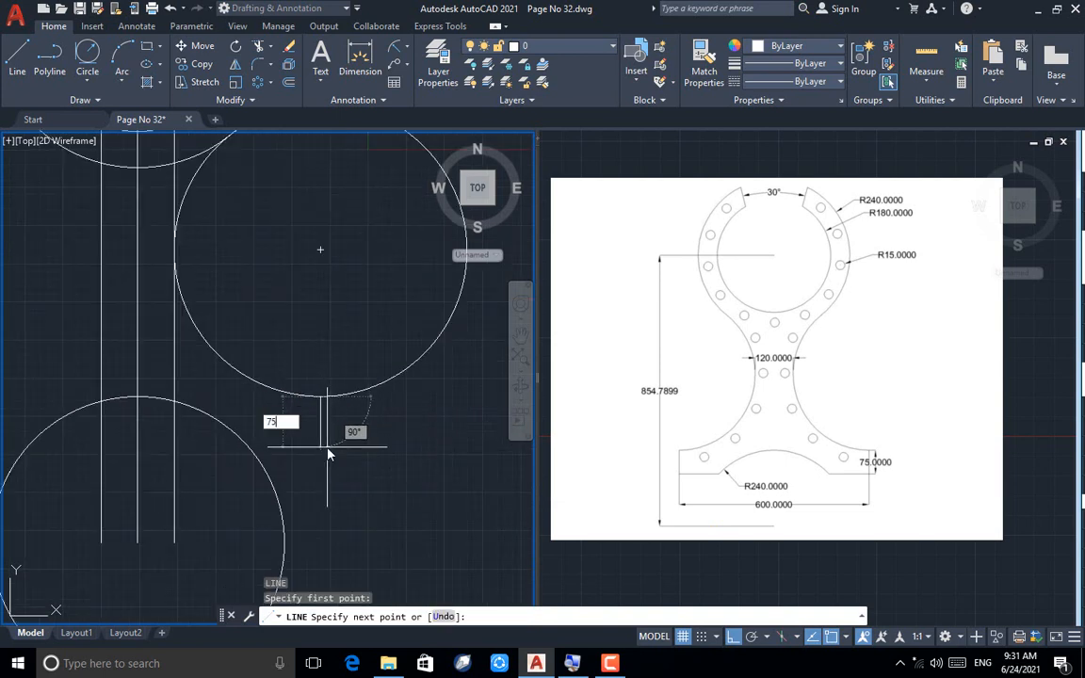
pyautogui.press('Return')
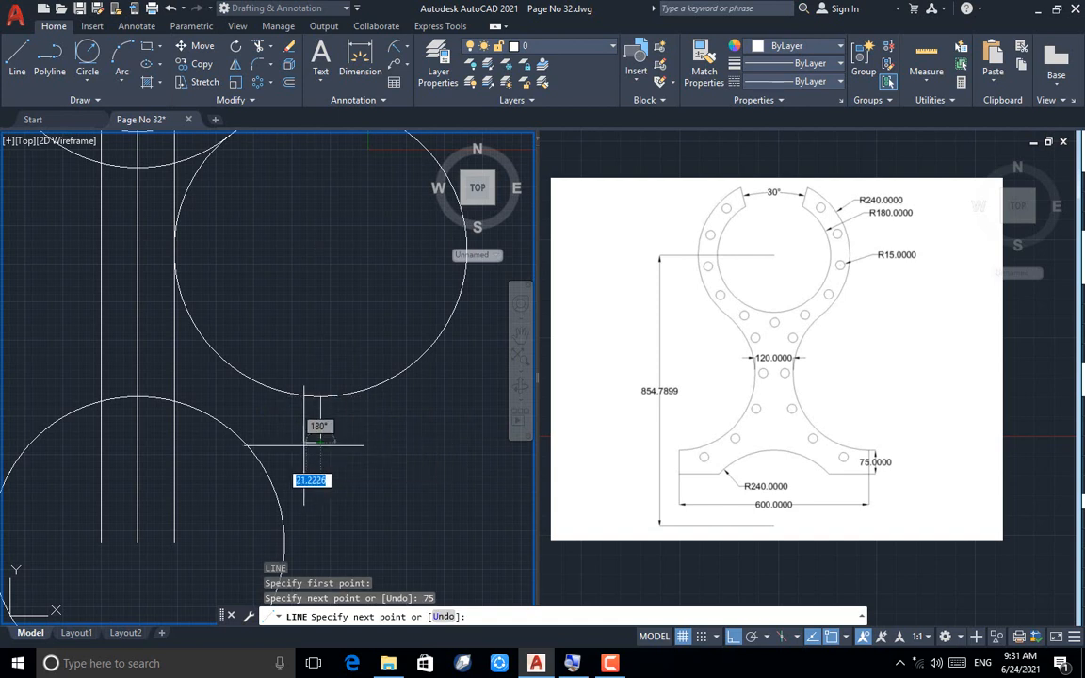
pyautogui.scroll(-1, 304, 445)
pyautogui.write('600')
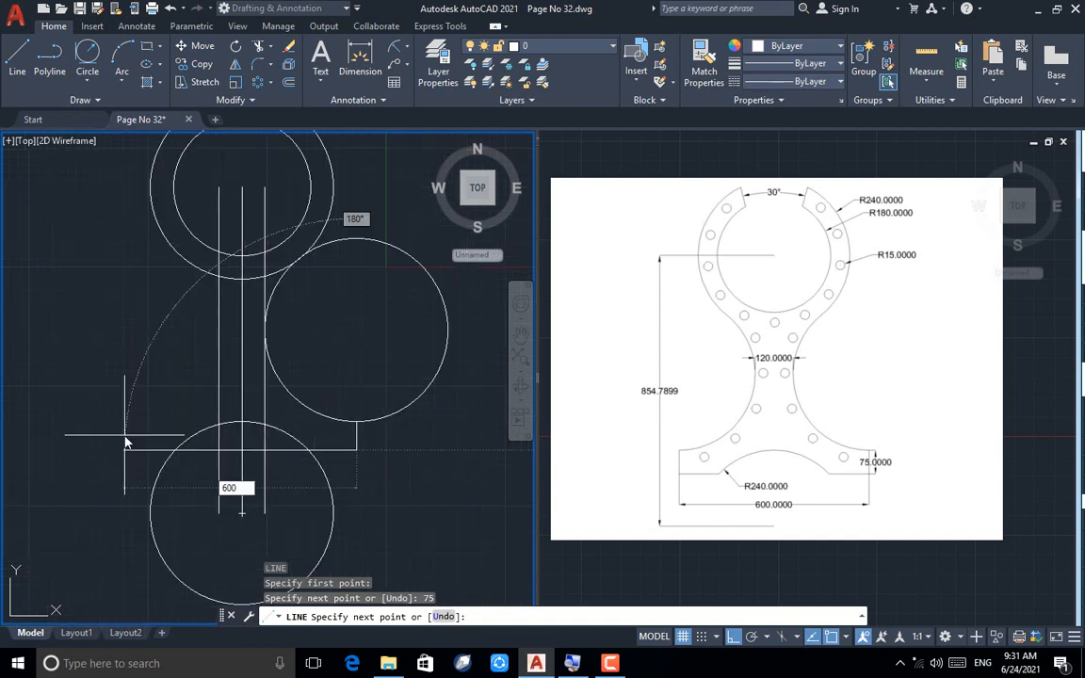
pyautogui.press('Return')
pyautogui.press('Return')
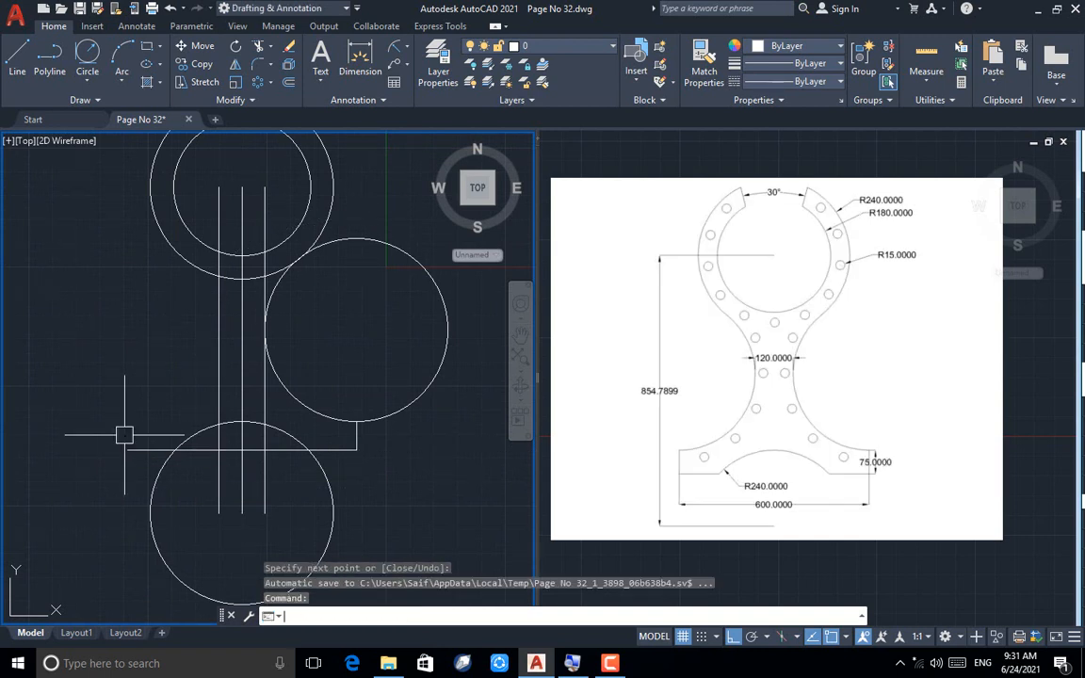
# Trim the tangent circle to its inner waist arc and cut the outer upper circle between the waist arc and the right offset line
pyautogui.write('tr')
pyautogui.press('Return')
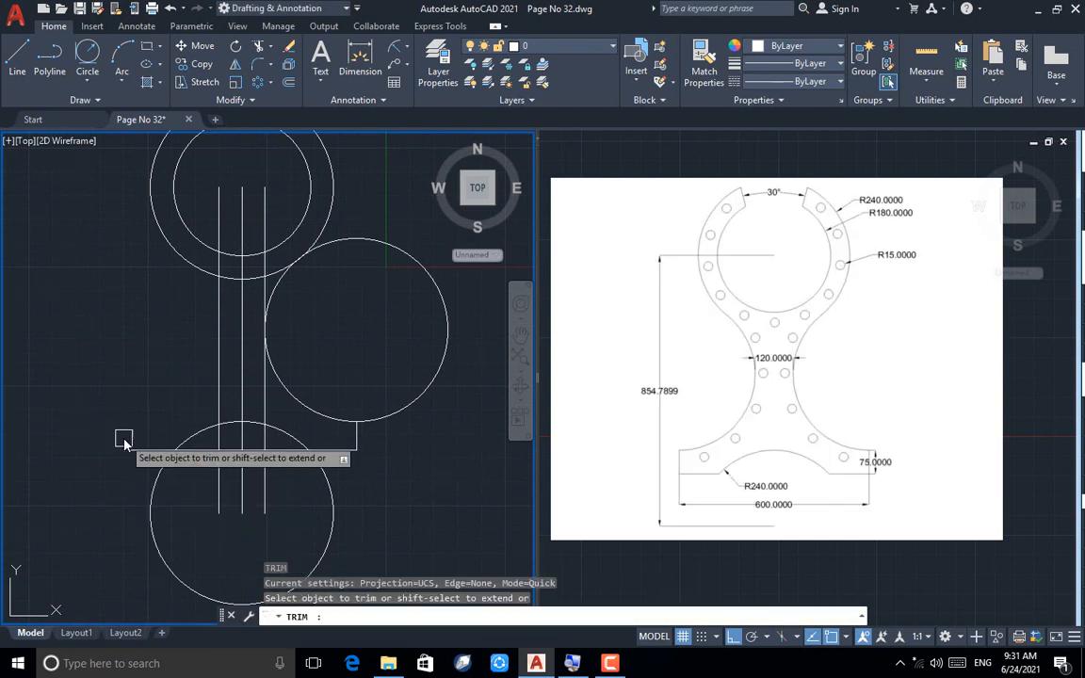
pyautogui.click(429, 374)
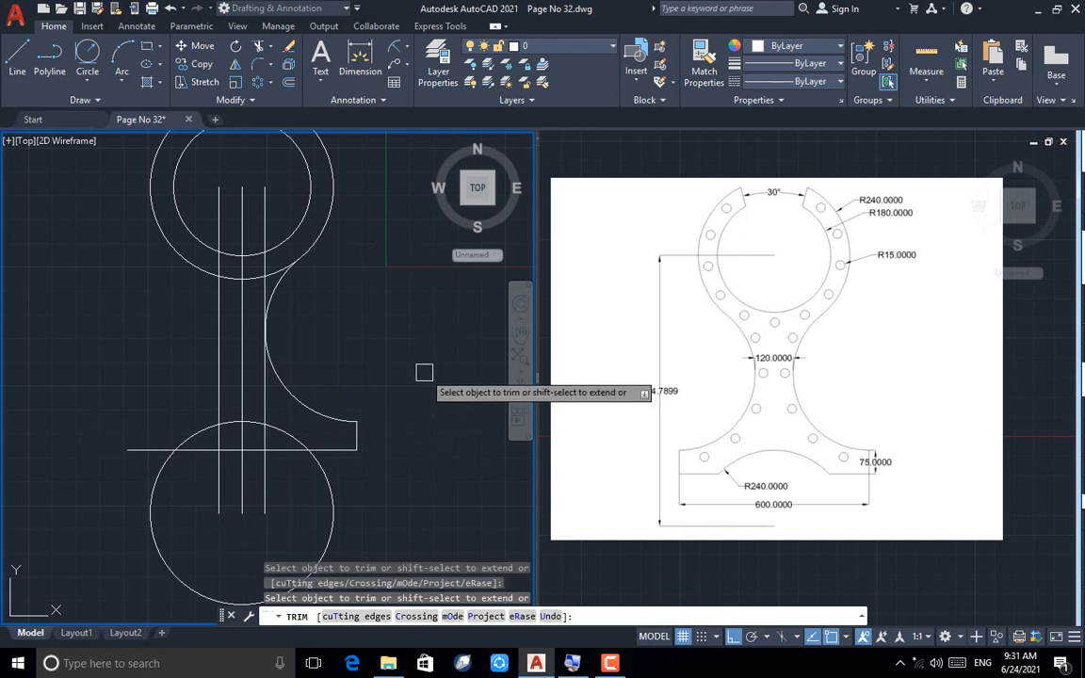
pyautogui.scroll(4, 280, 280)
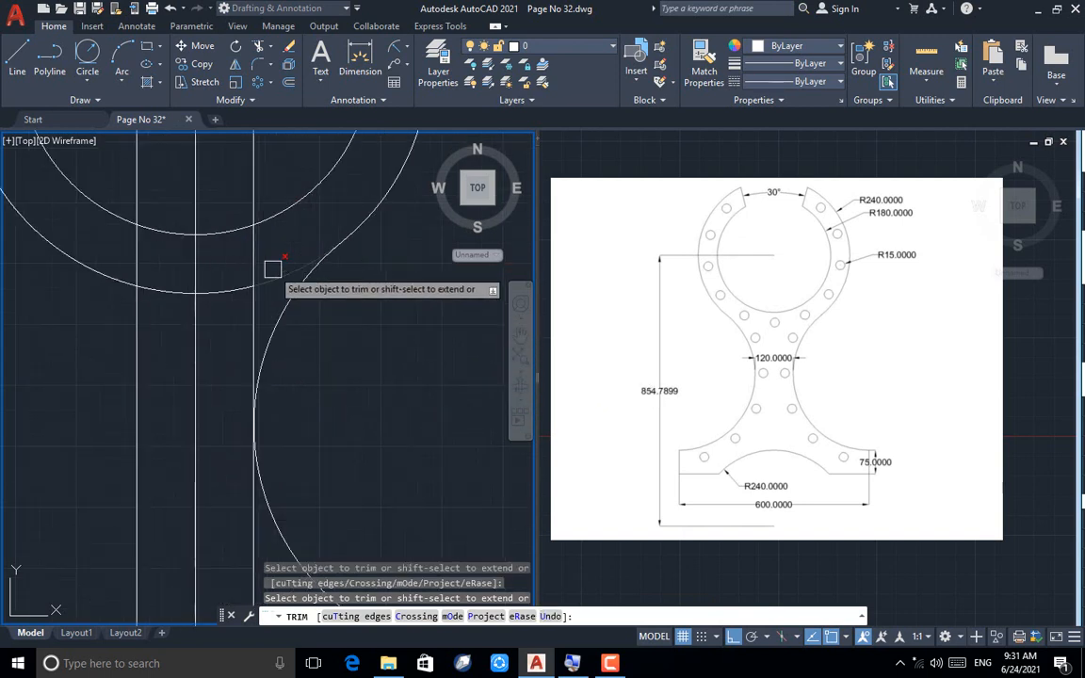
pyautogui.scroll(-3, 276, 269)
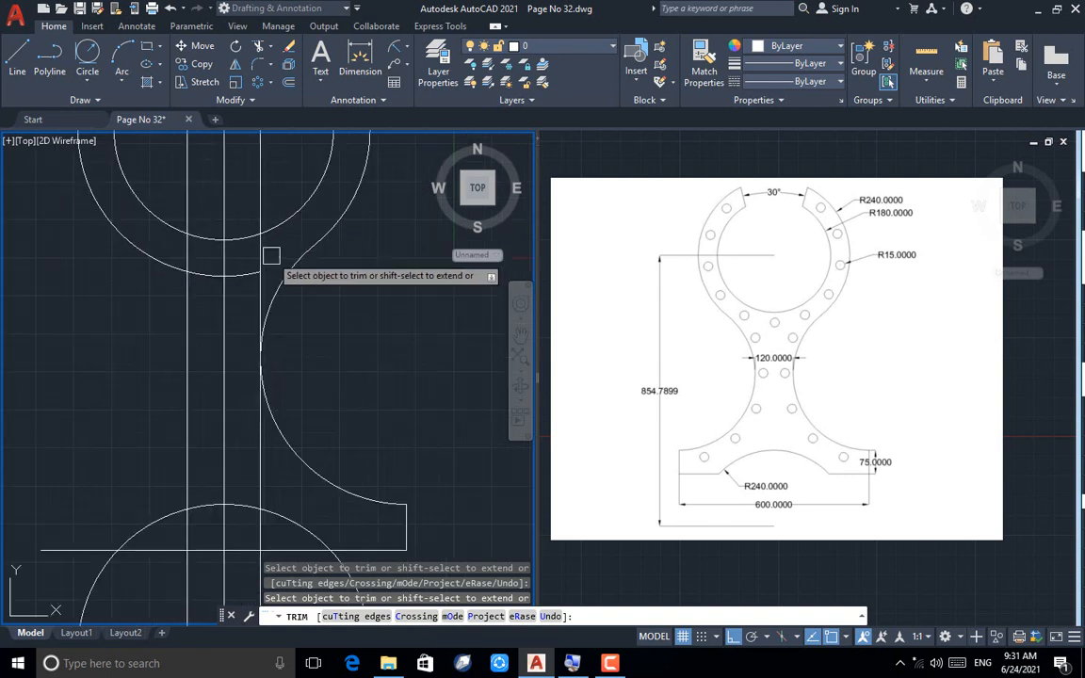
pyautogui.scroll(-2, 271, 257)
pyautogui.press('Escape')
# Delete the three vertical construction lines and trim the horizontal base line inside the lower circle
pyautogui.click(280, 190)
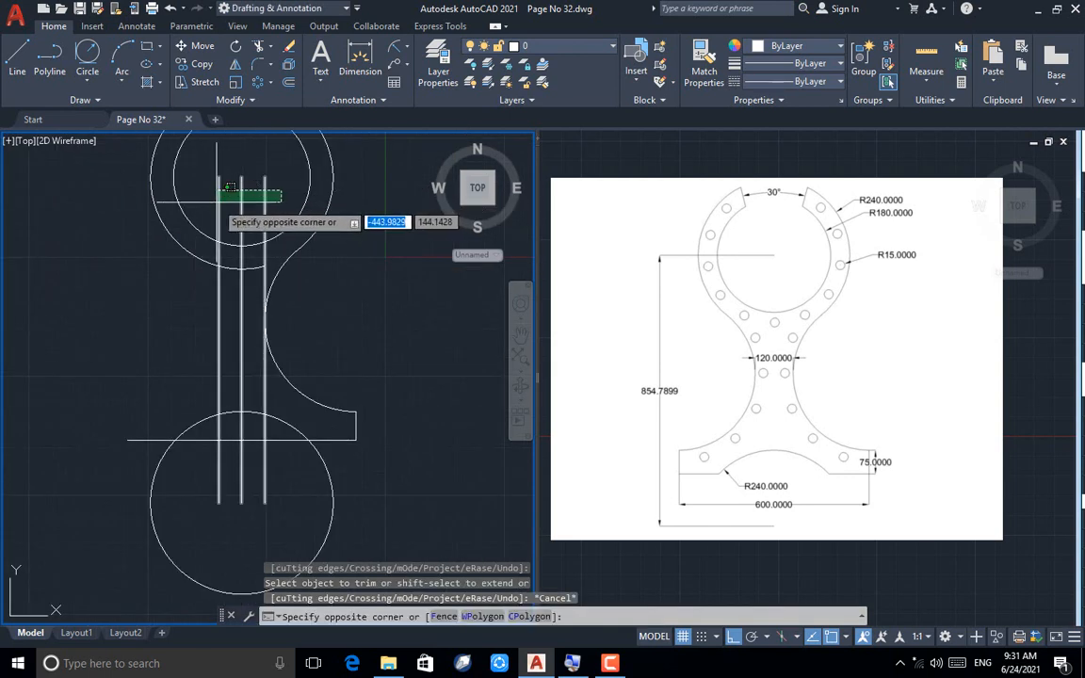
pyautogui.click(215, 200)
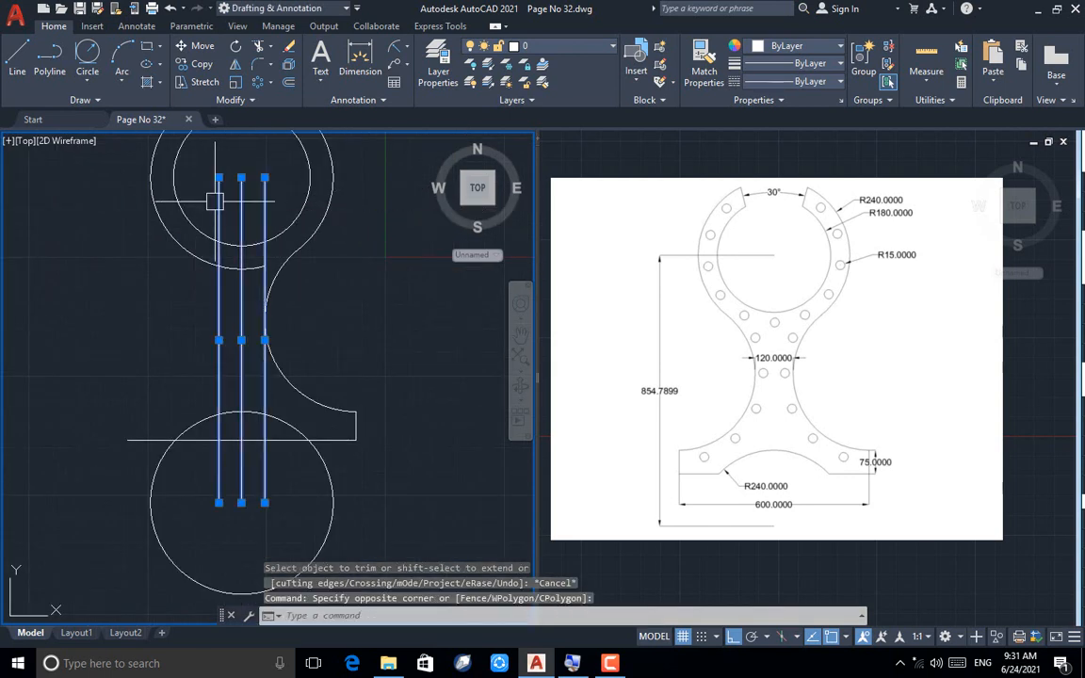
pyautogui.press('Delete')
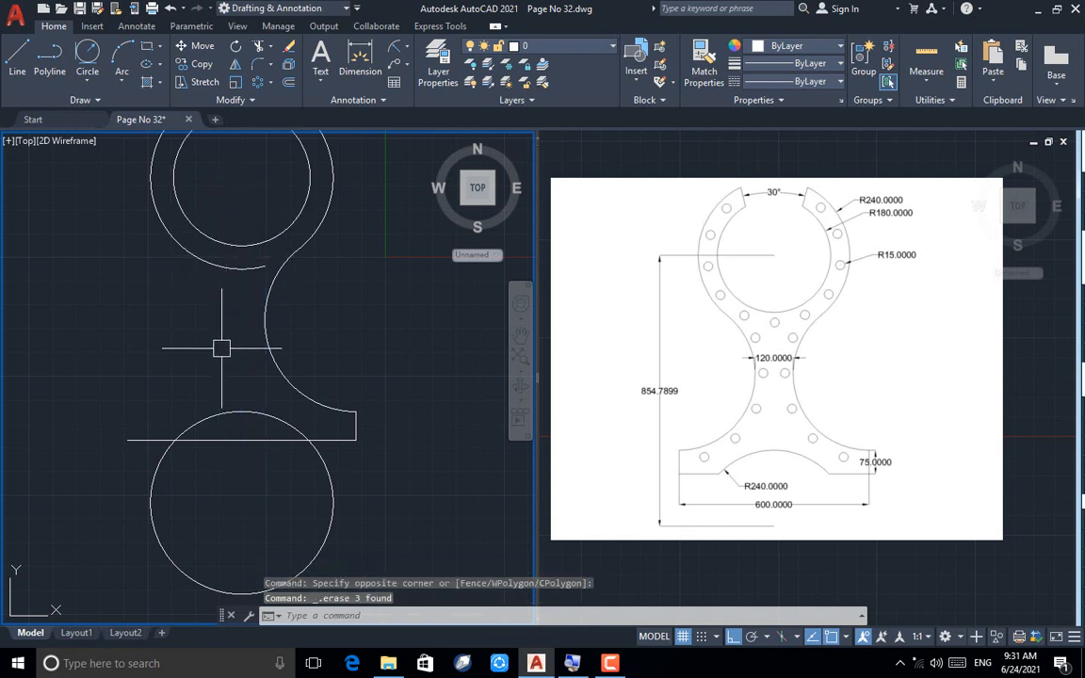
pyautogui.press('Return')
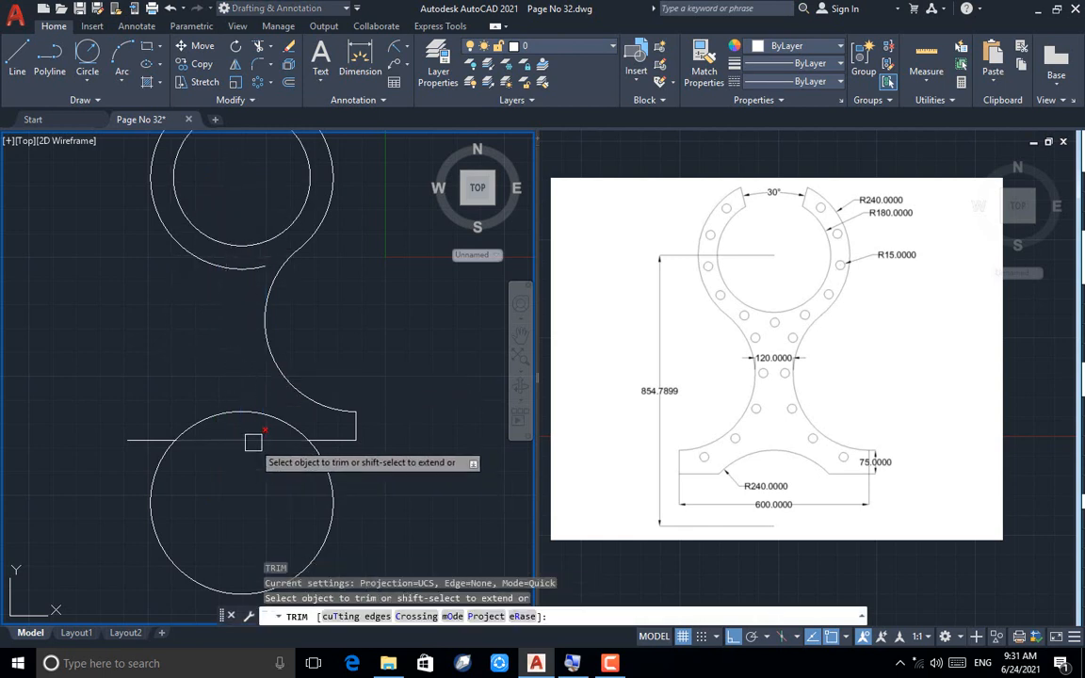
pyautogui.press('Escape')
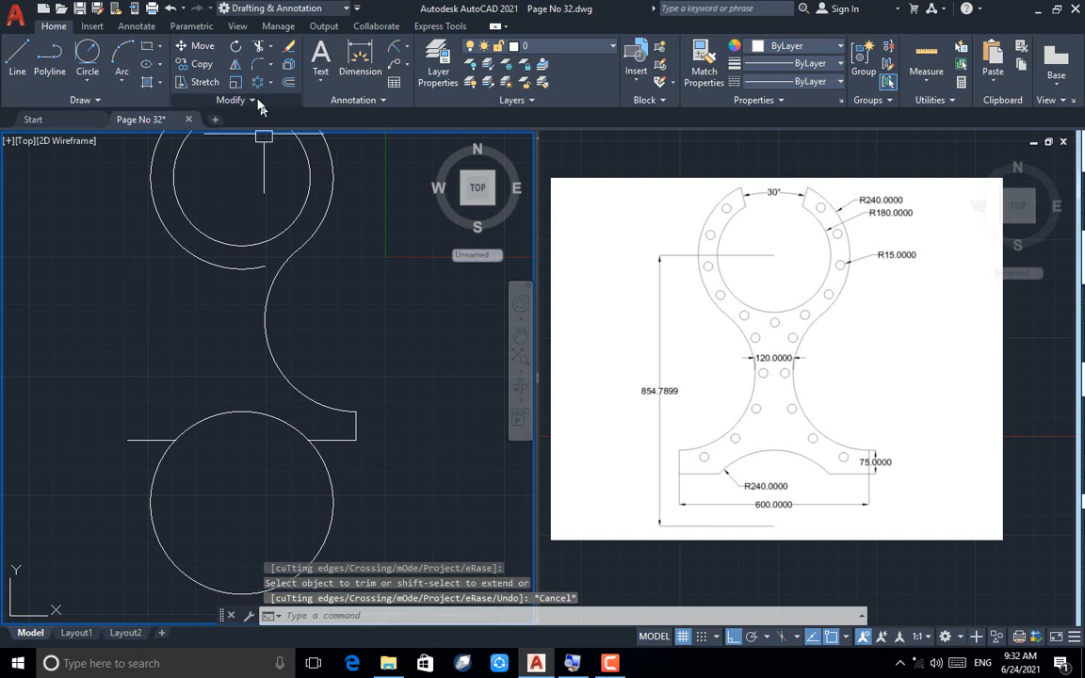
# Mirror the right waist arc and the short vertical base edge across the plate's vertical centre axis, keeping the source objects
pyautogui.click(235, 64)
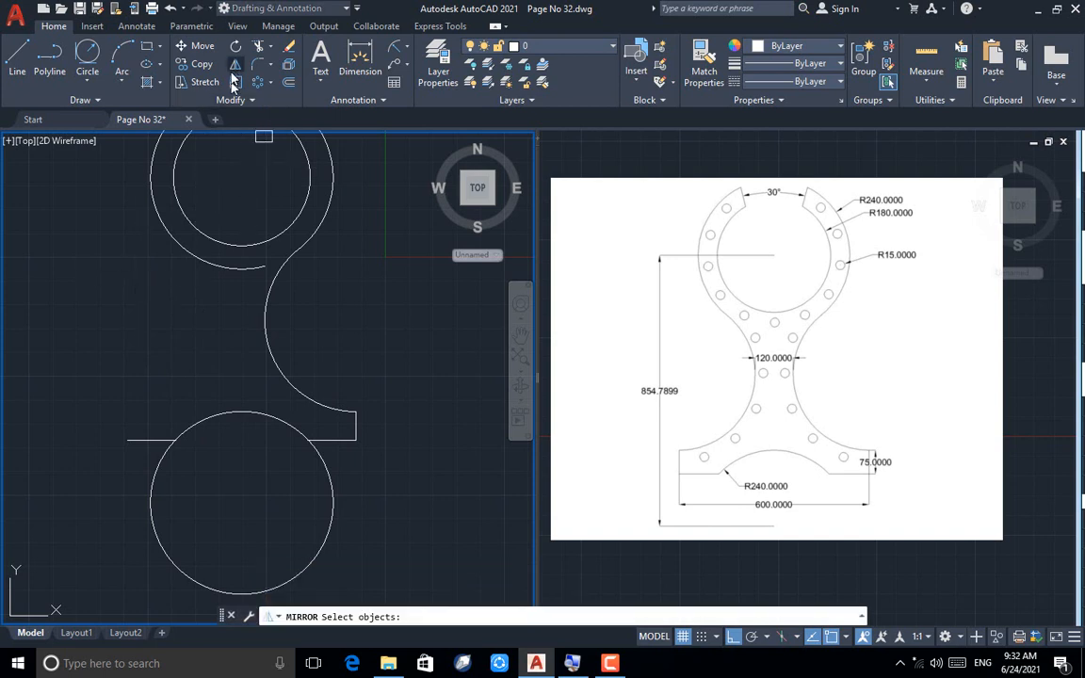
pyautogui.click(266, 313)
pyautogui.click(356, 424)
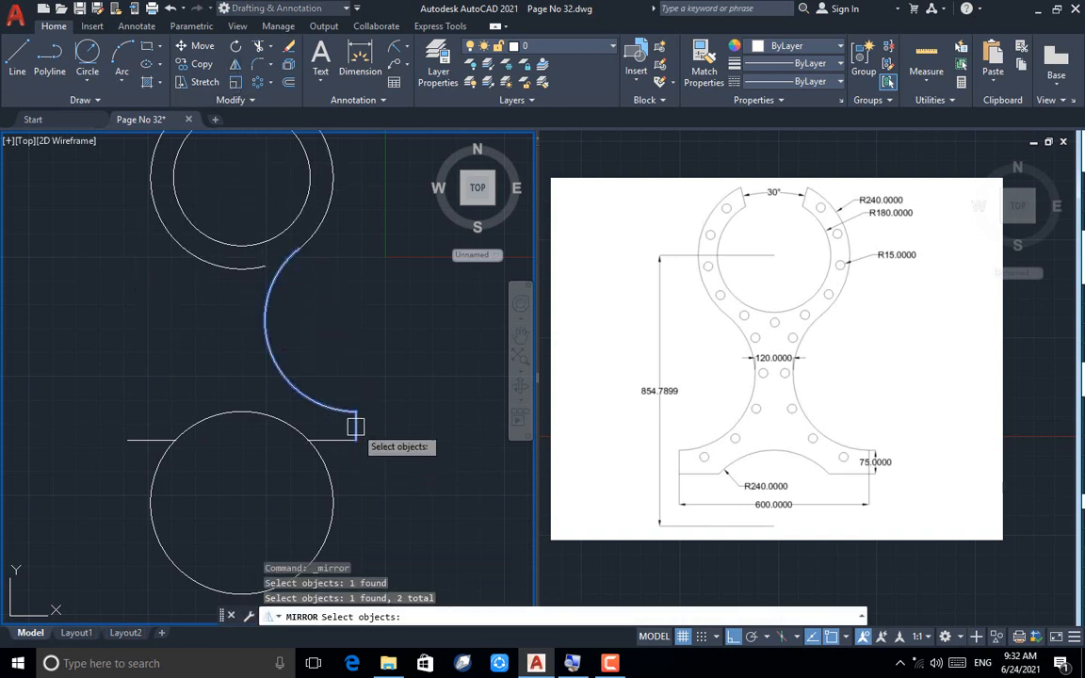
pyautogui.press('Return')
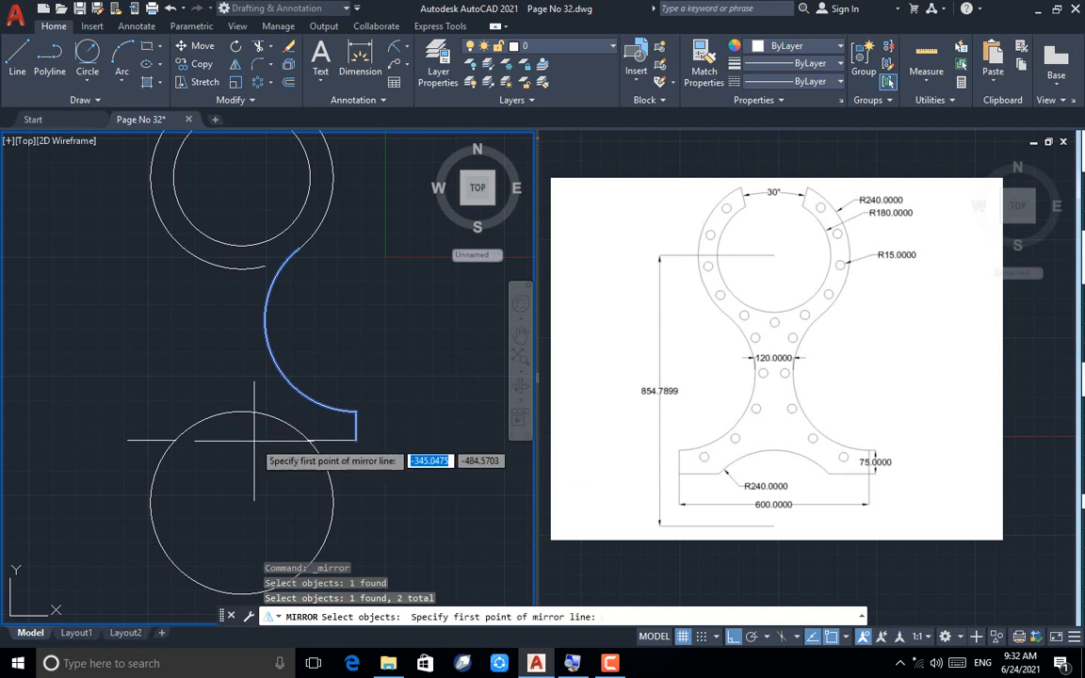
pyautogui.click(241, 411)
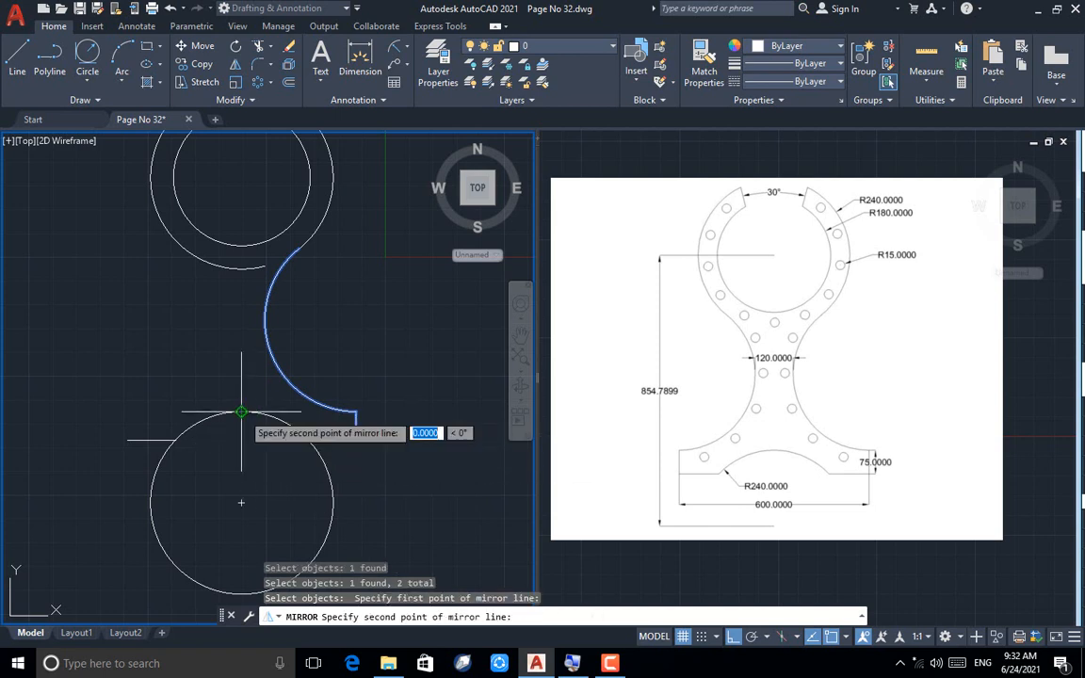
pyautogui.click(241, 270)
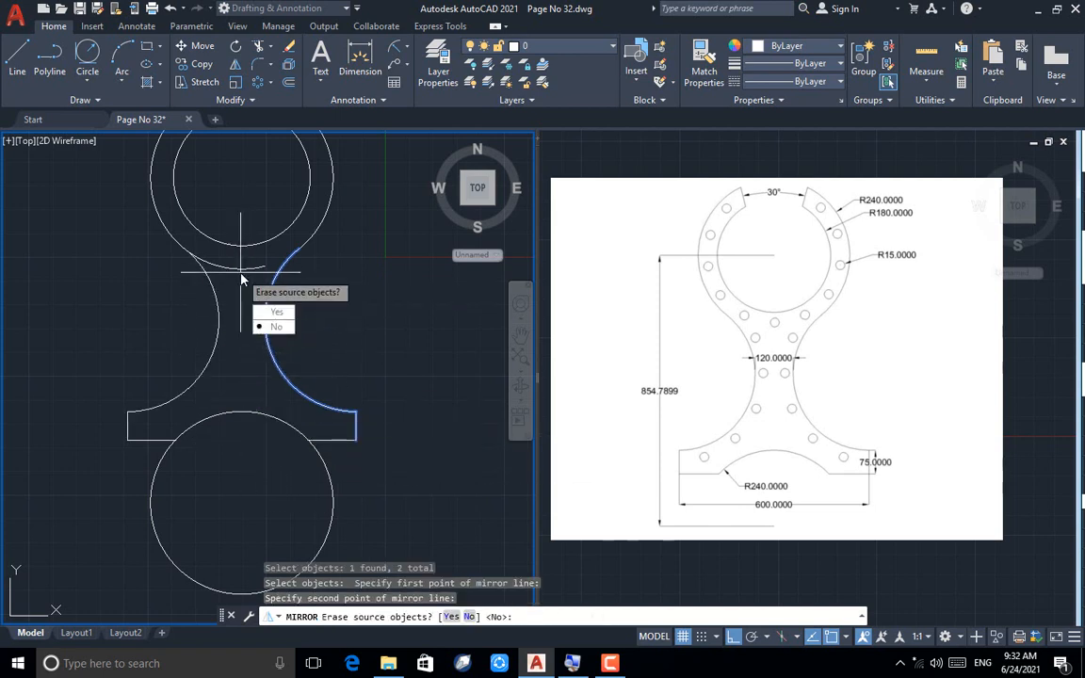
pyautogui.click(276, 326)
pyautogui.press('Escape')
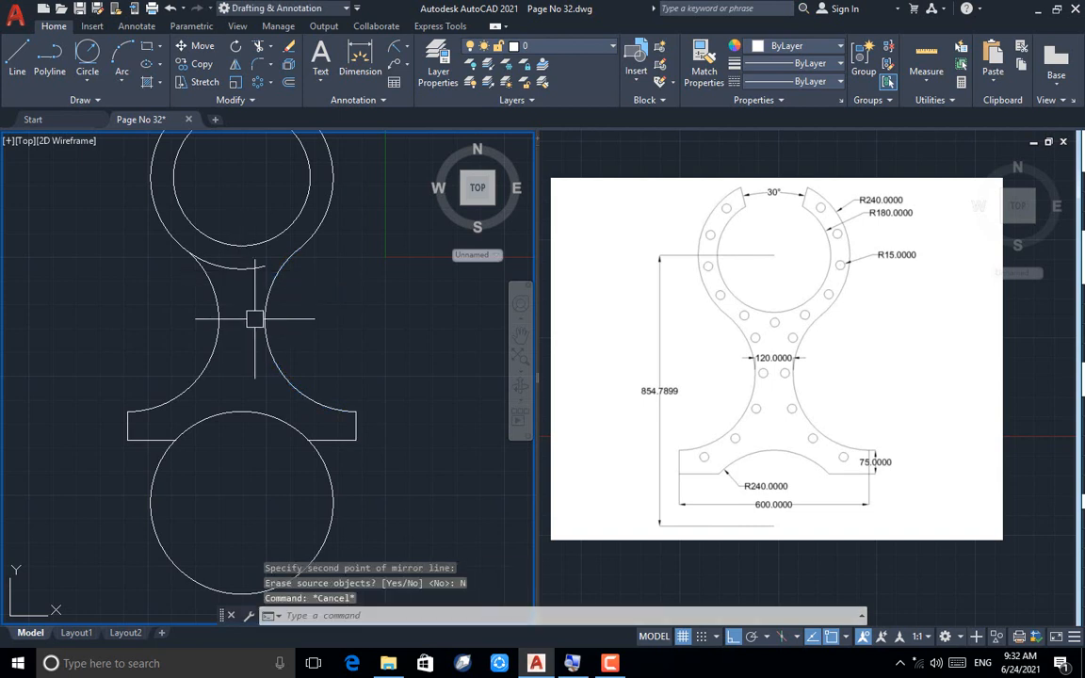
# Trim the outer upper circle between the two waist arcs and the part of the lower circle below the base
pyautogui.write('tr')
pyautogui.press('Return')
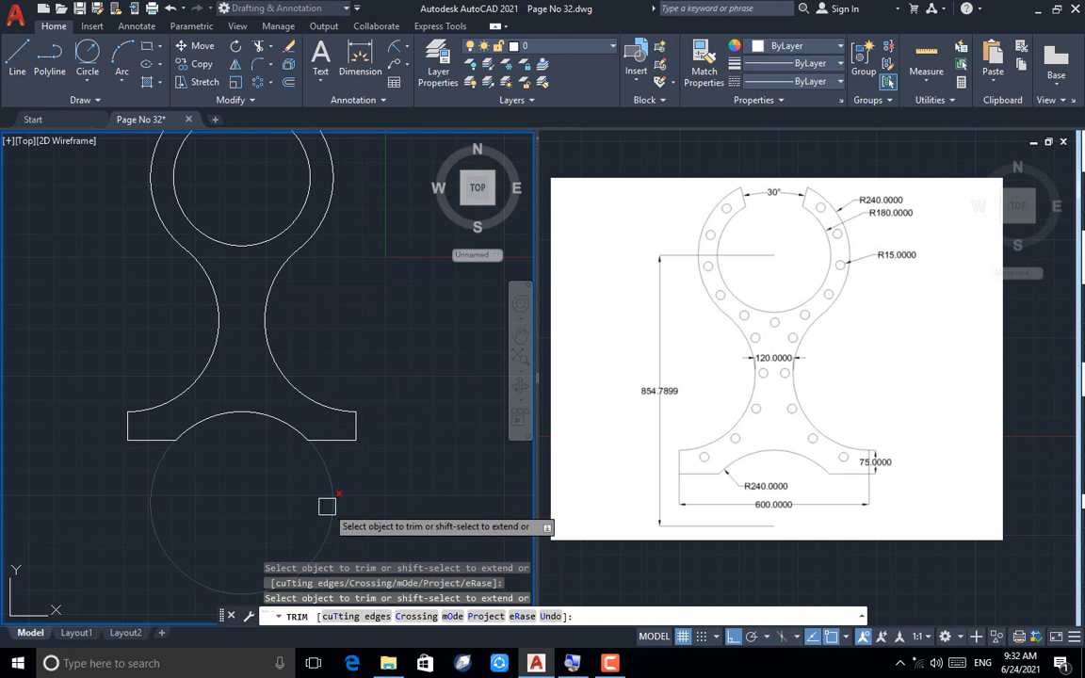
pyautogui.press('Escape')
# Draw a line about 534 long at 75° from the inner upper circle's lowest point, extending up past the ring
pyautogui.moveTo(251, 309); pyautogui.dragTo(262, 443, button='middle')
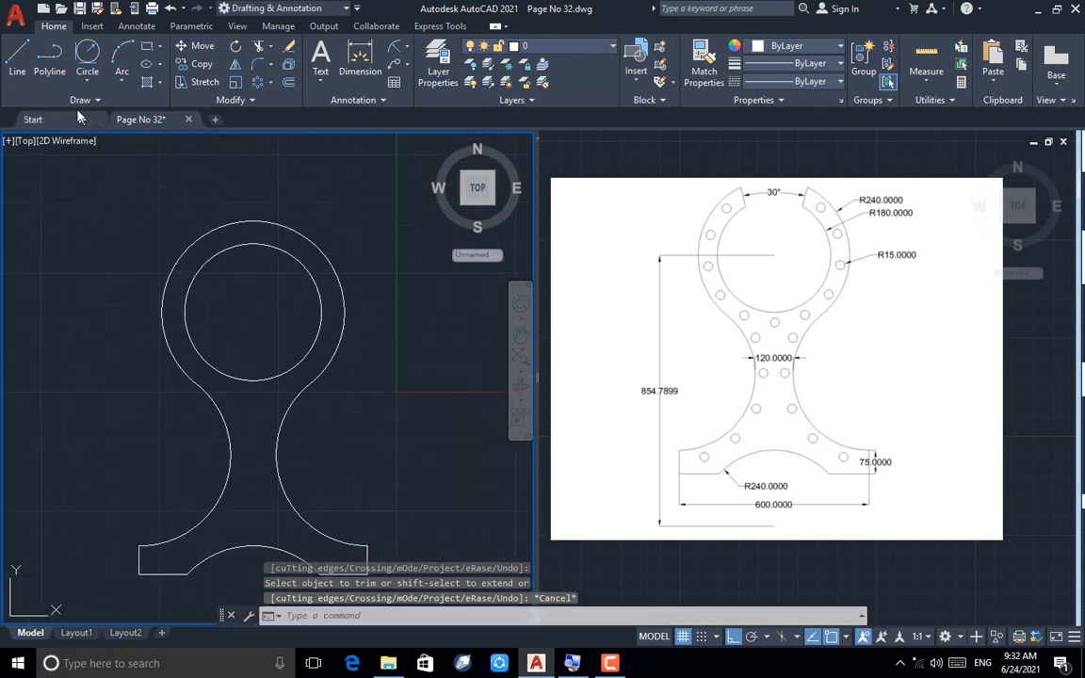
pyautogui.click(17, 56)
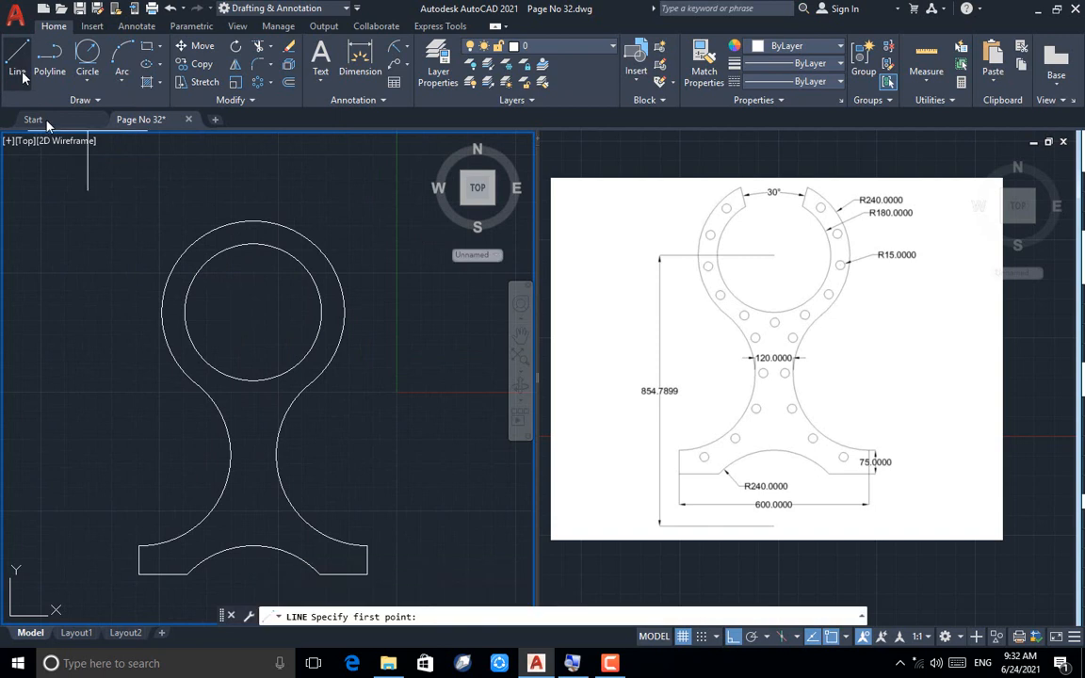
pyautogui.click(253, 379)
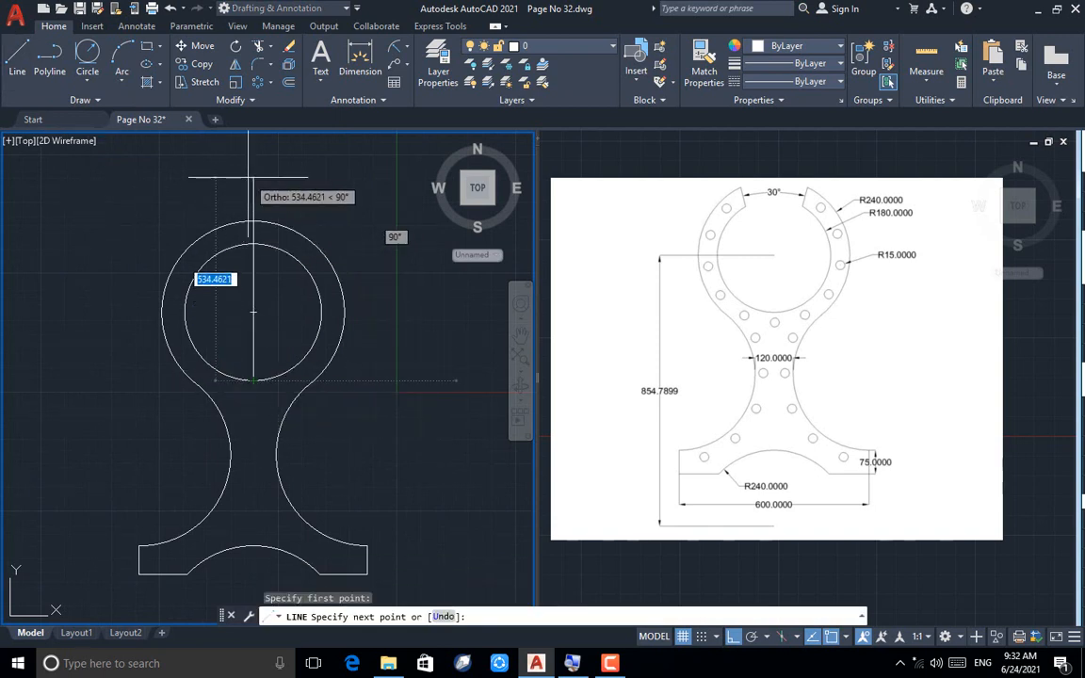
pyautogui.press('Tab')
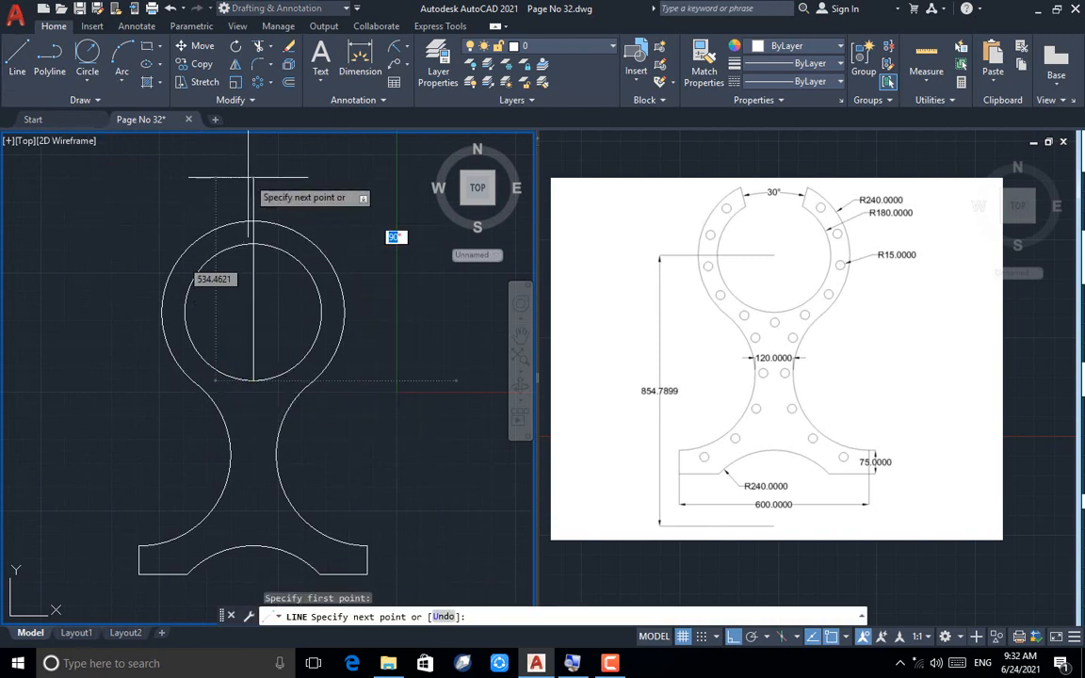
pyautogui.write('75')
pyautogui.press('Return')
pyautogui.press('Return')
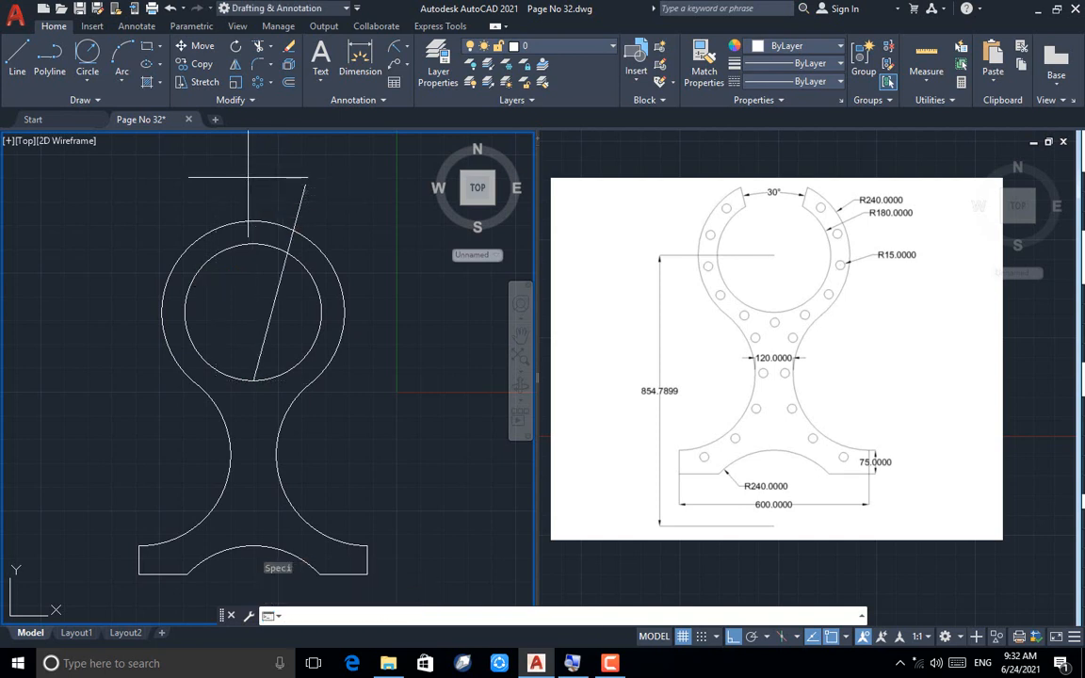
# Draw a second line about 531 long at 105° from the inner upper circle's lowest point, extending up past the ring
pyautogui.press('Return')
pyautogui.click(252, 379)
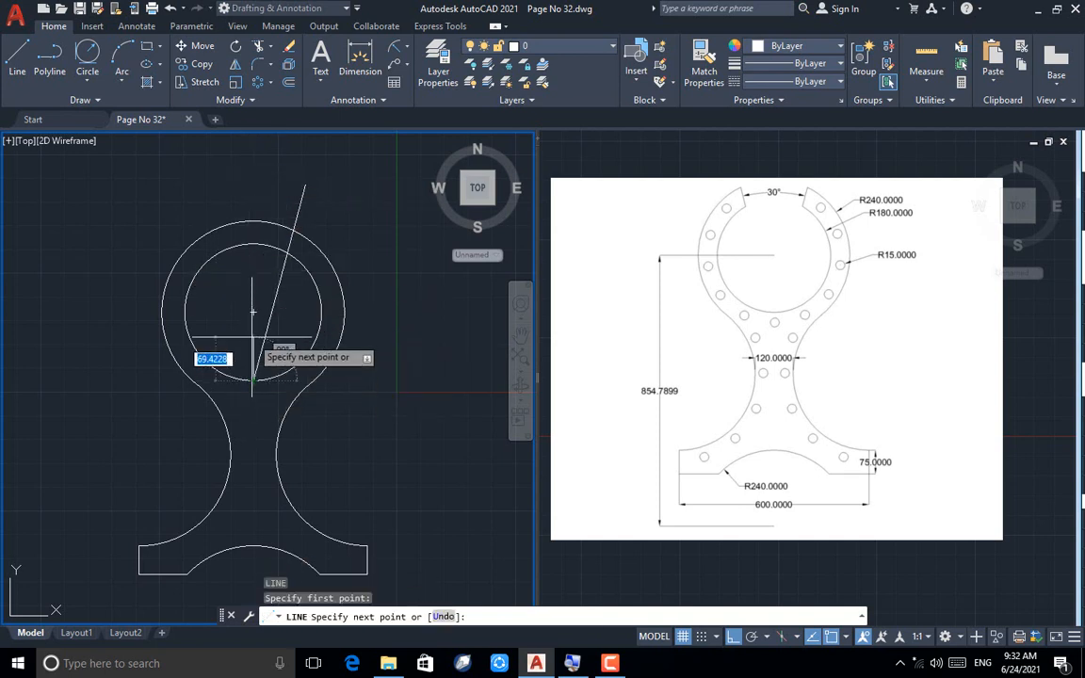
pyautogui.press('Tab')
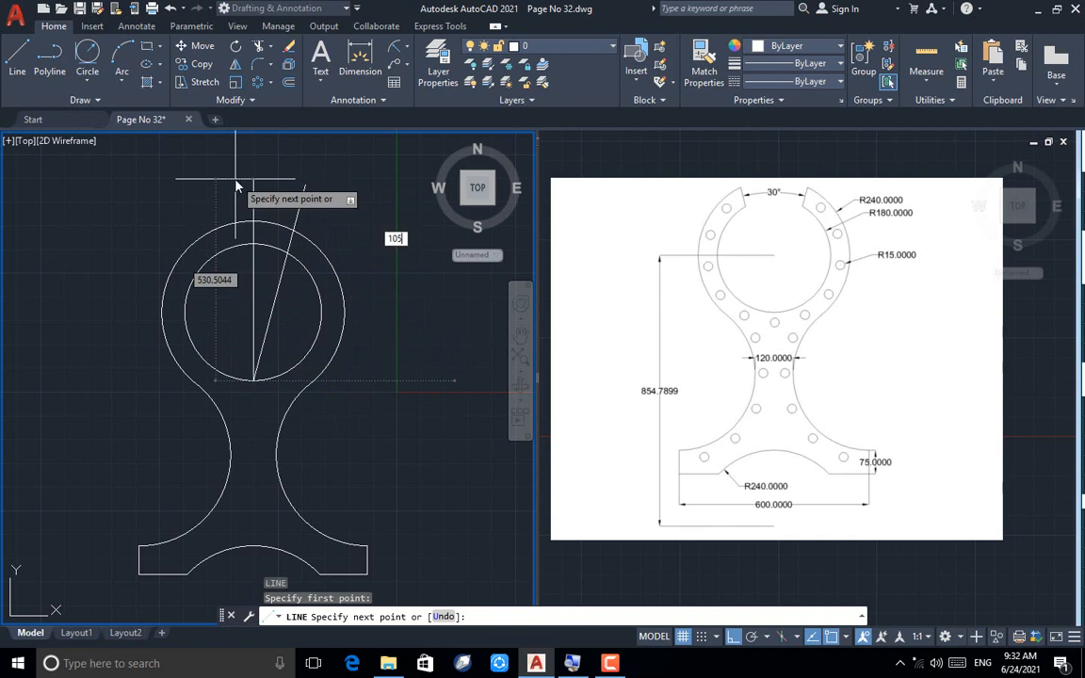
pyautogui.press('Return')
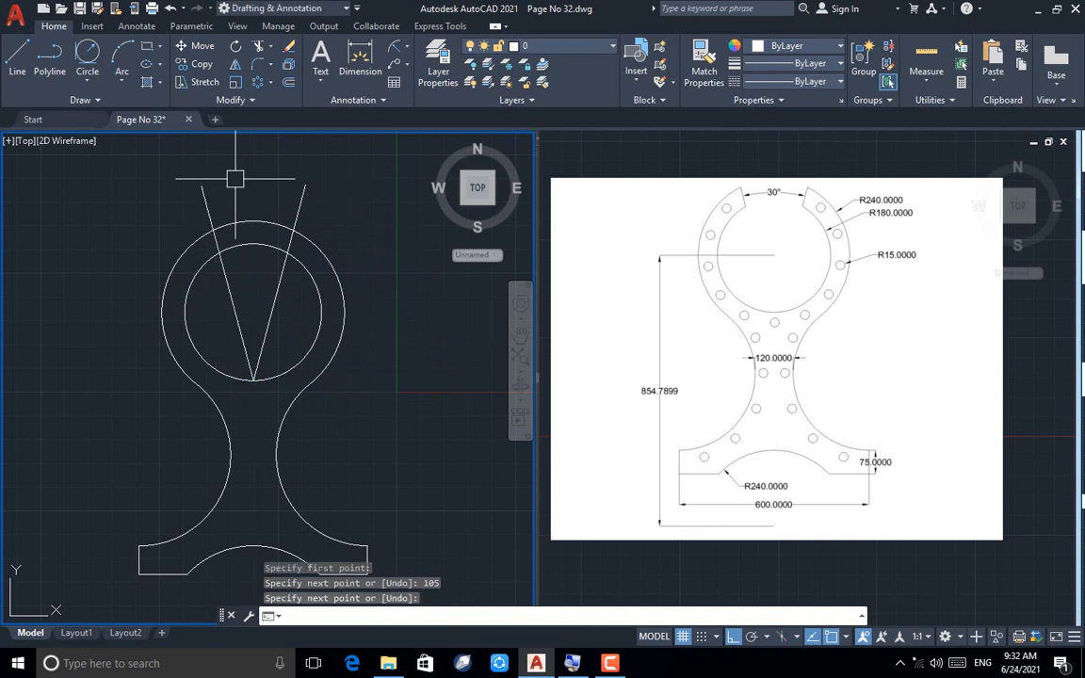
pyautogui.press('Escape')
# Trim the ring arcs between the two angled lines and the line parts outside and inside the ring to form its opening
pyautogui.write('tr')
pyautogui.press('Return')
pyautogui.scroll(2, 226, 186)
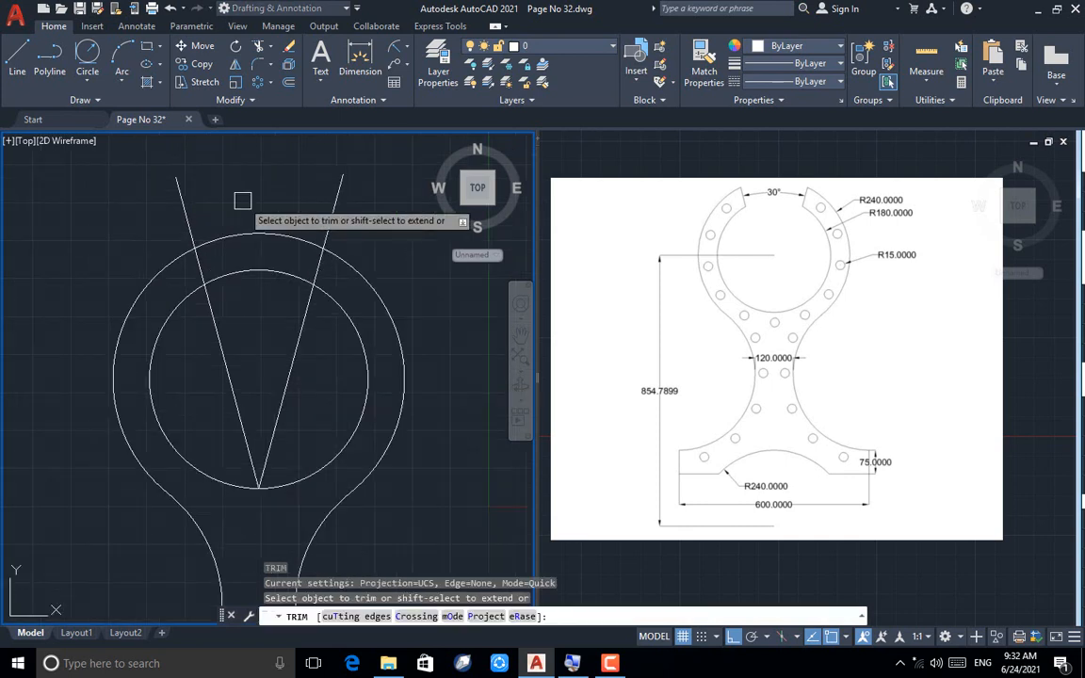
pyautogui.click(384, 191)
pyautogui.click(153, 200)
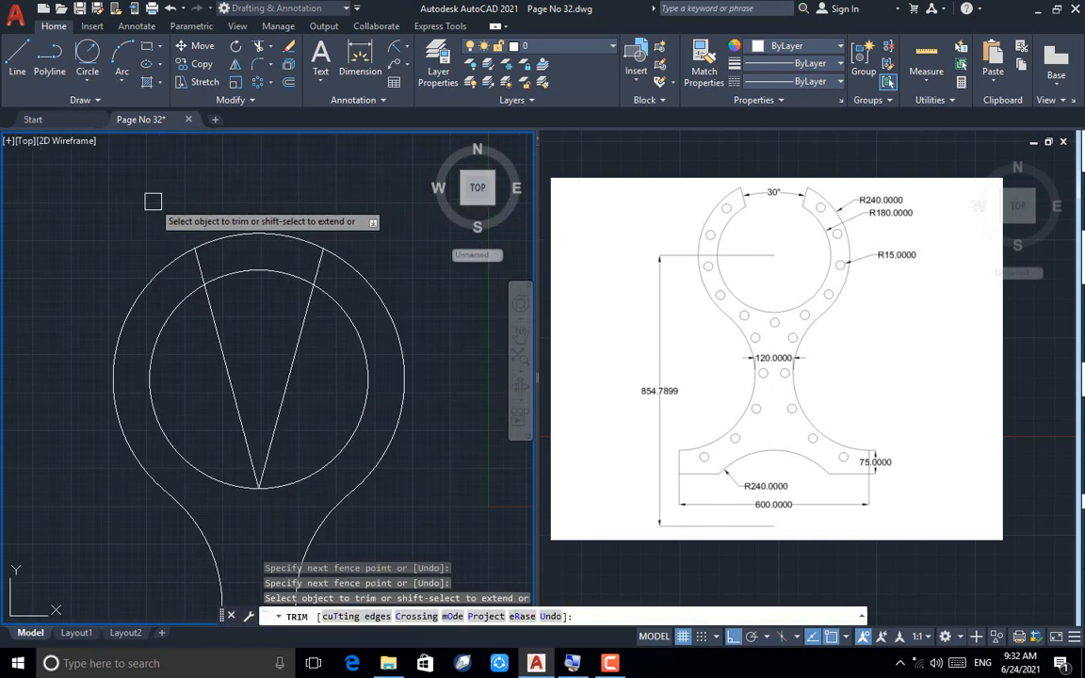
pyautogui.click(258, 179)
pyautogui.click(231, 280)
pyautogui.click(318, 343)
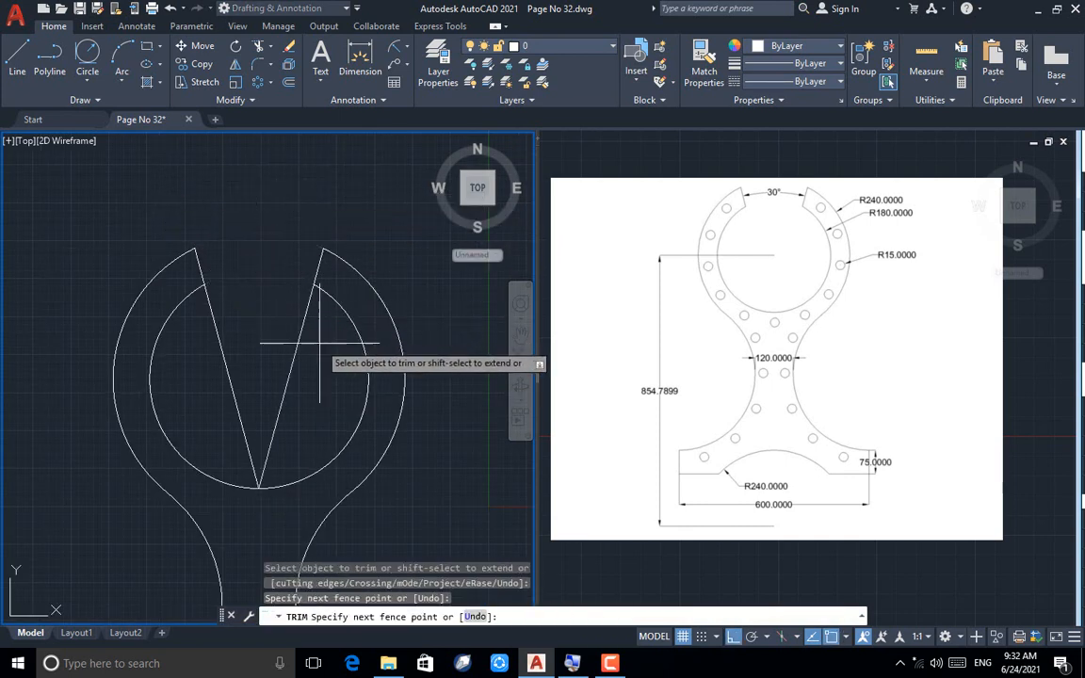
pyautogui.click(201, 343)
pyautogui.press('Escape')
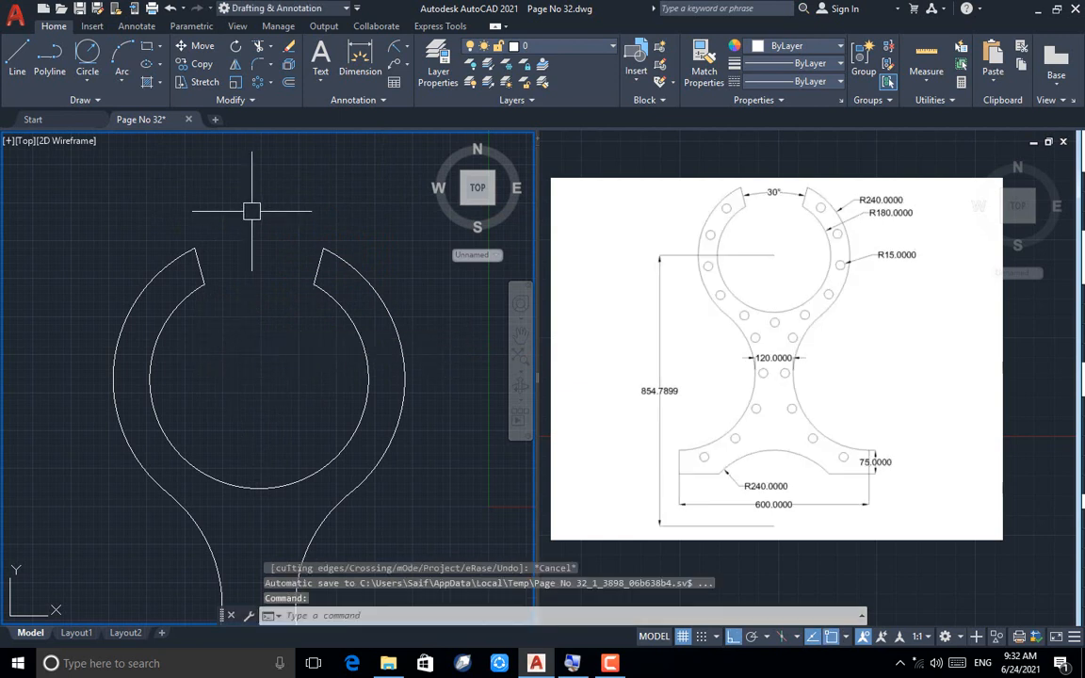
# Draw a circle of radius 15 inside the ring band, near the left end of the opening
pyautogui.scroll(-2, 251, 211)
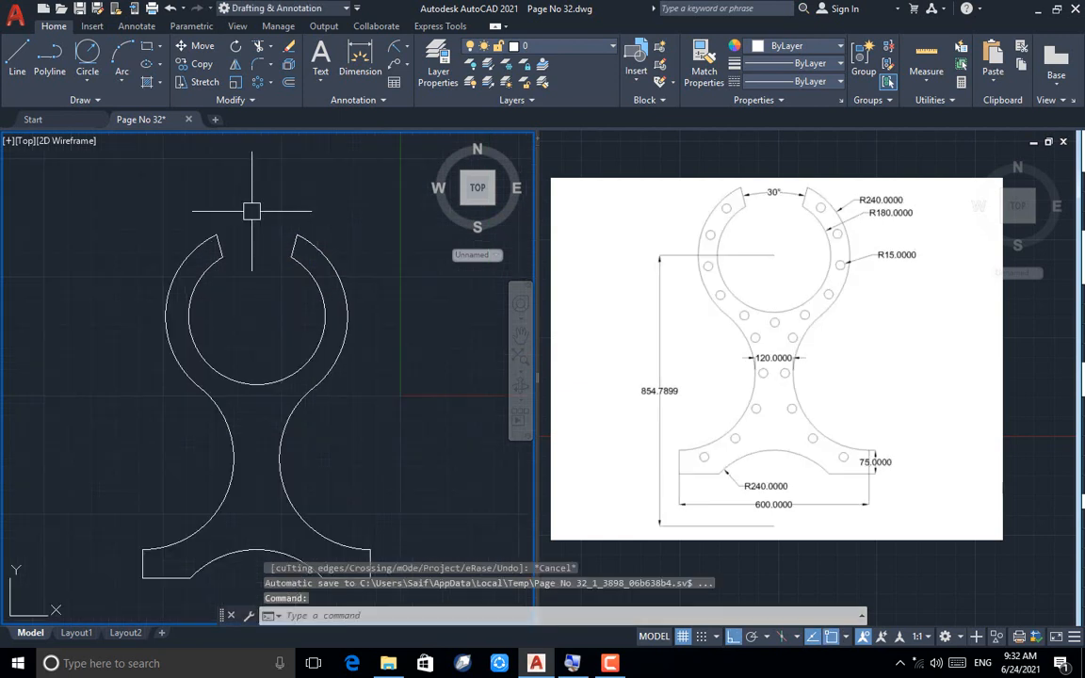
pyautogui.click(88, 83)
pyautogui.click(104, 145)
pyautogui.scroll(3, 187, 262)
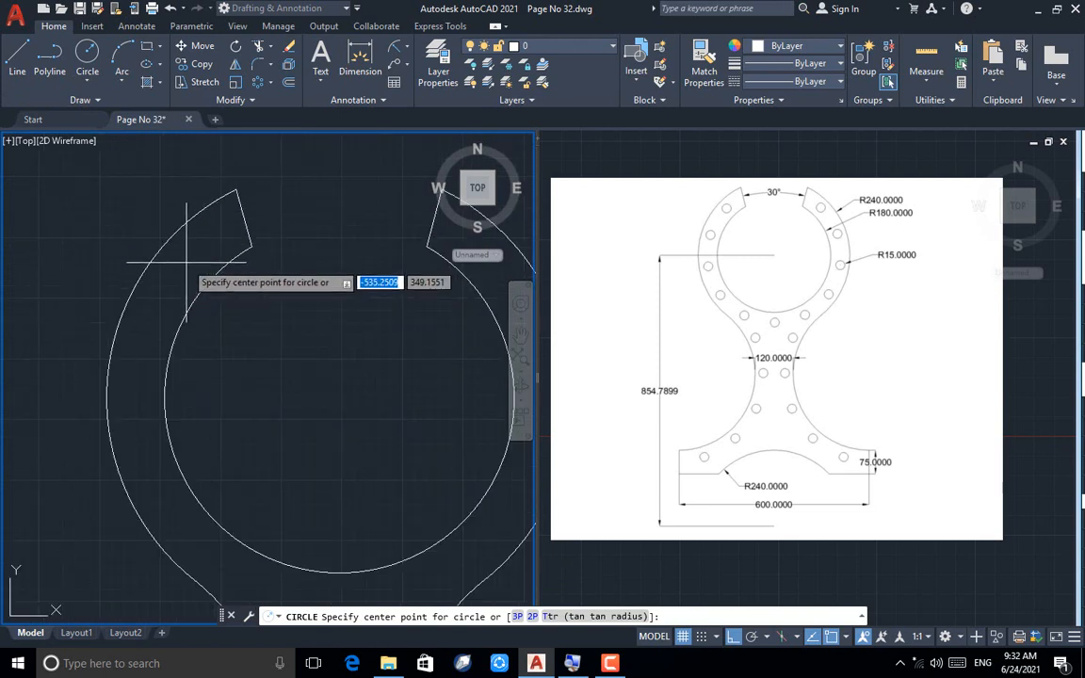
pyautogui.click(179, 270)
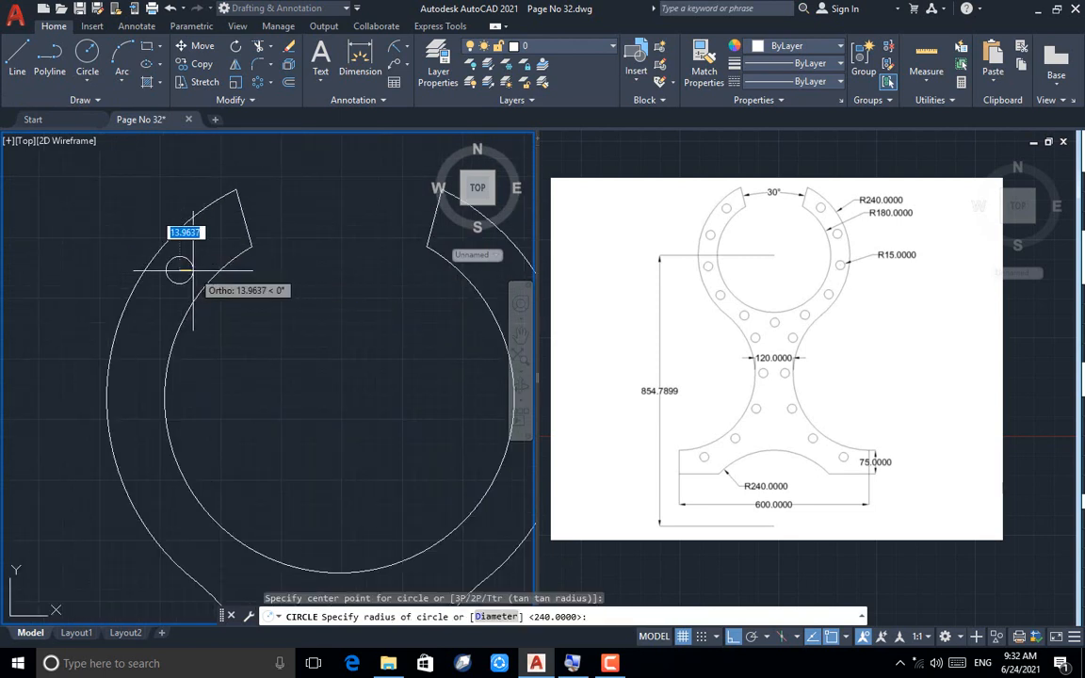
pyautogui.write('1')
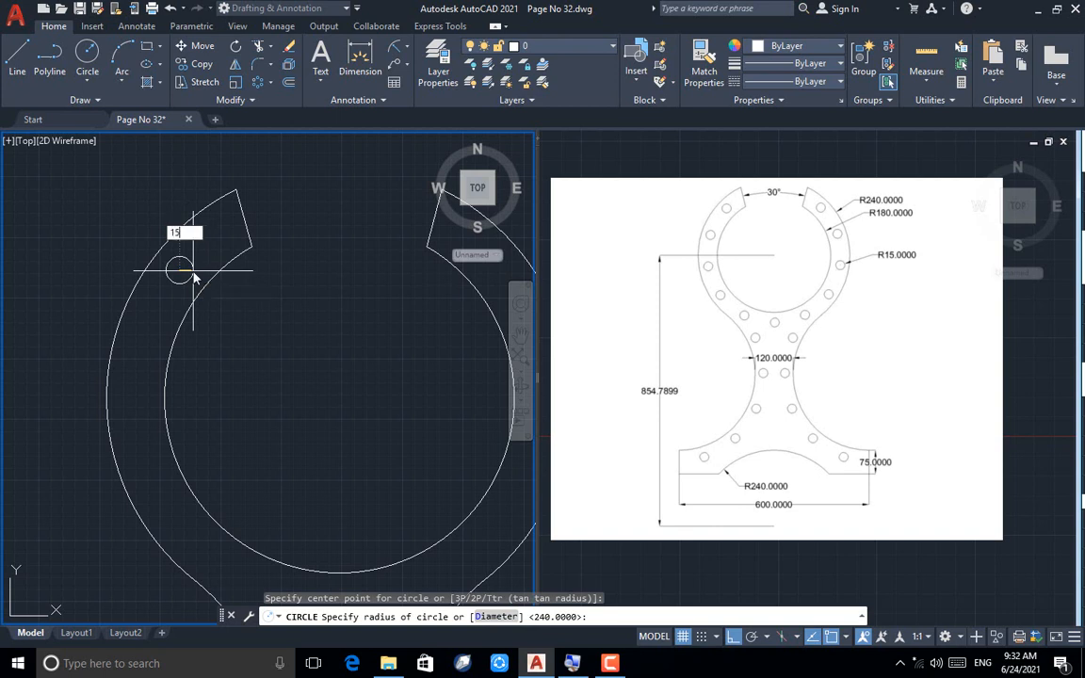
pyautogui.write('5')
pyautogui.press('Return')
# Create a path array of the small circle along the ring's inner arc with 11 items
pyautogui.scroll(-2, 193, 270)
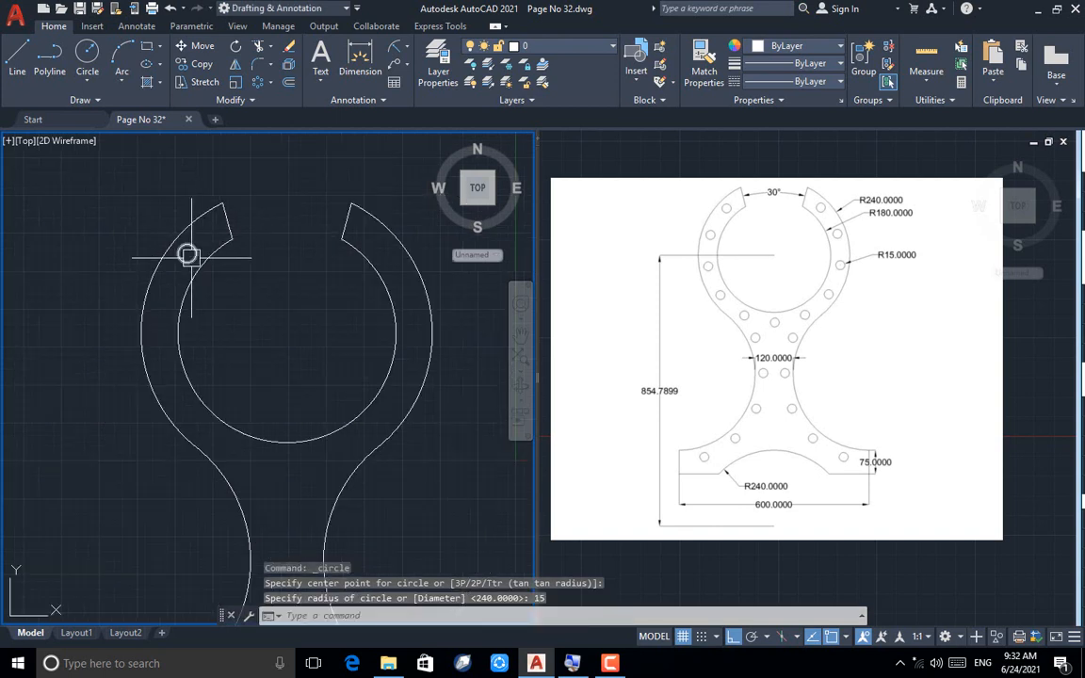
pyautogui.click(187, 251)
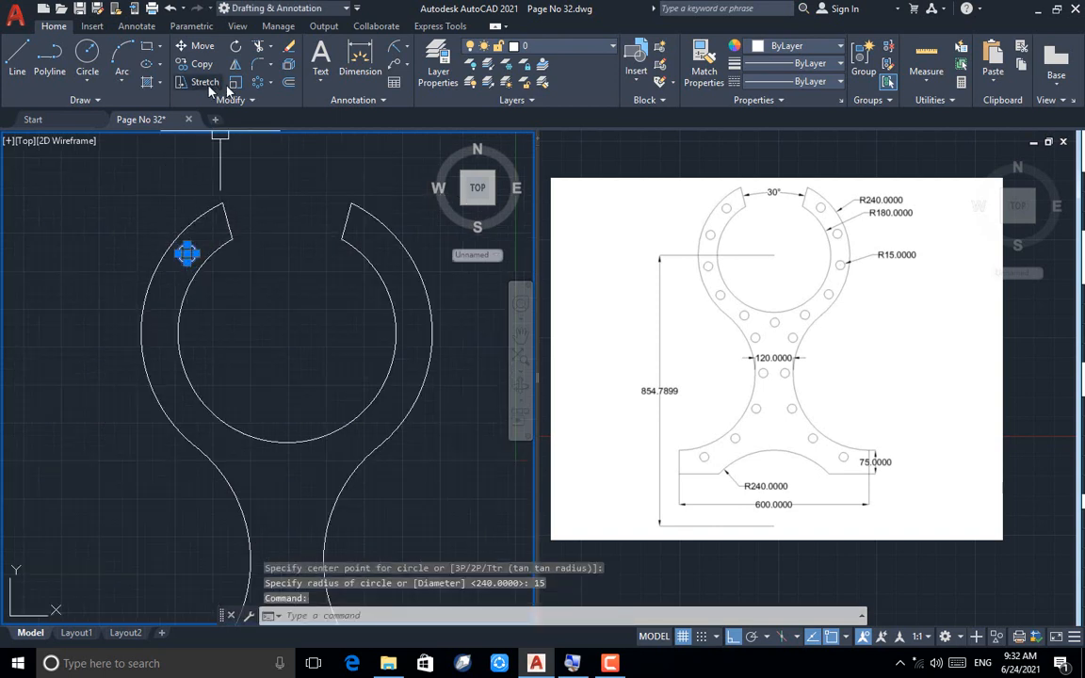
pyautogui.click(271, 83)
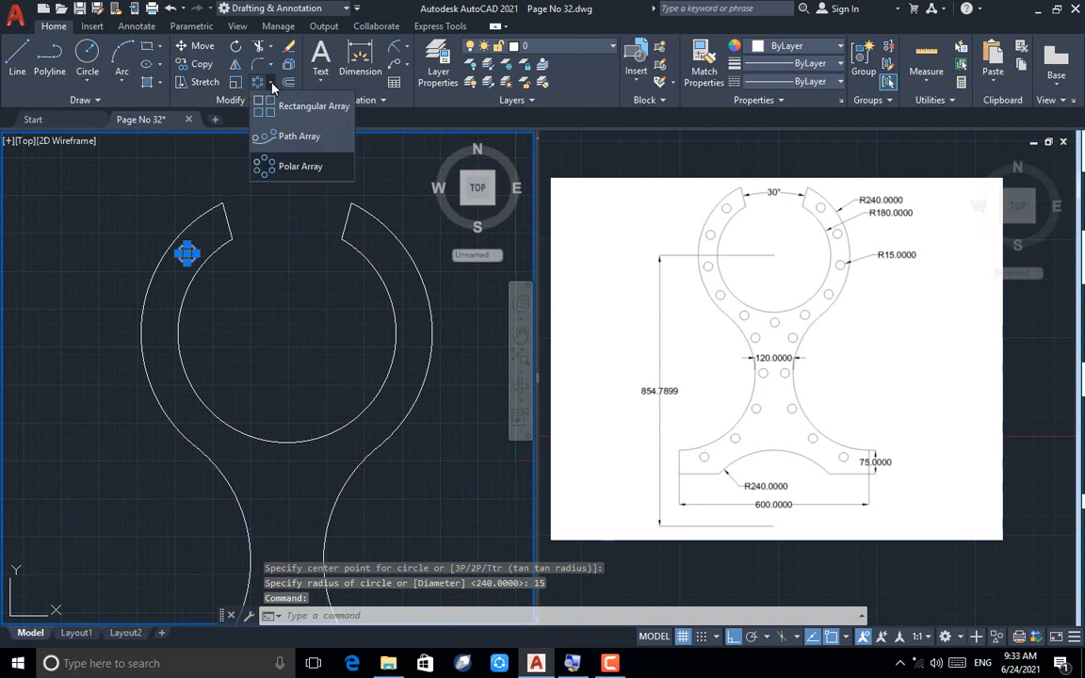
pyautogui.click(273, 136)
pyautogui.scroll(3, 259, 175)
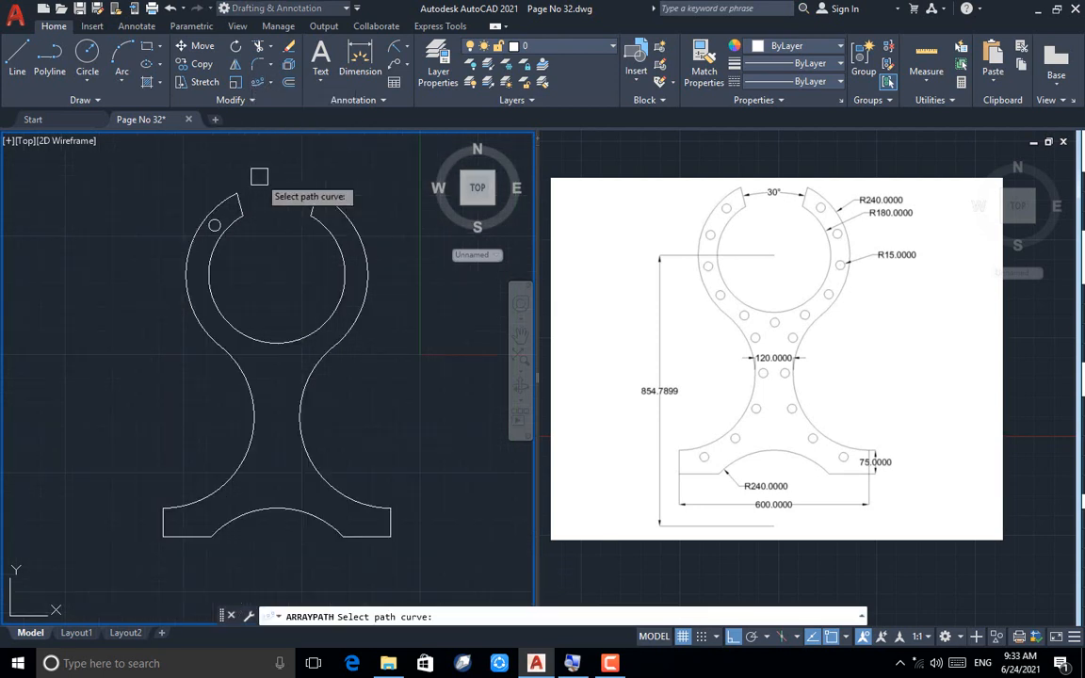
pyautogui.click(227, 241)
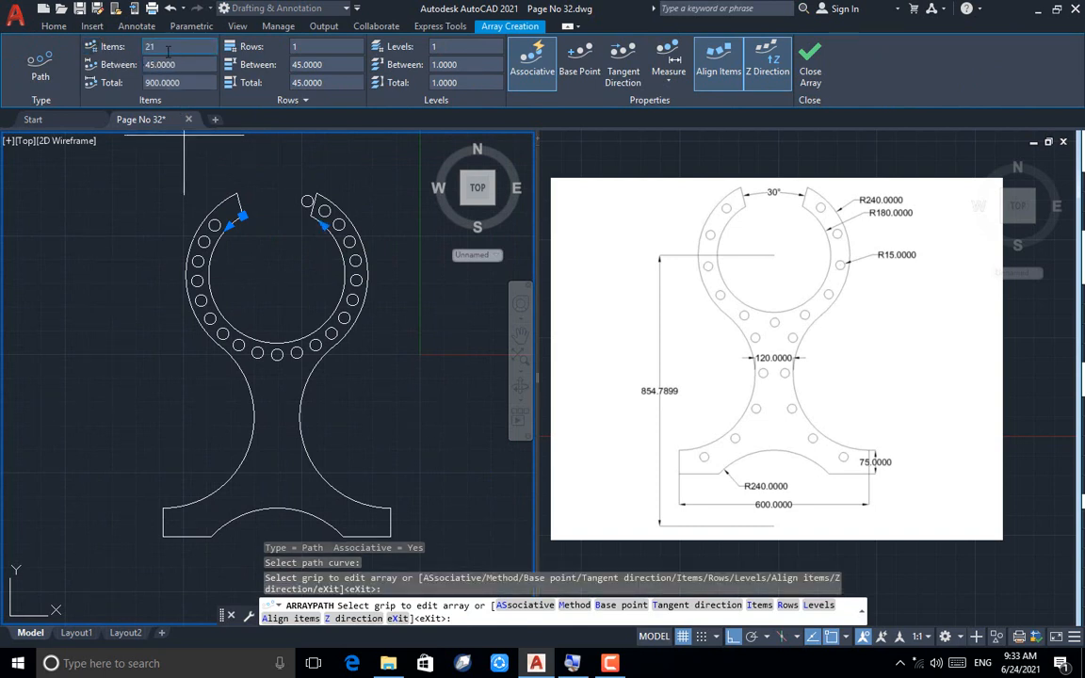
pyautogui.click(167, 47)
pyautogui.press('Return')
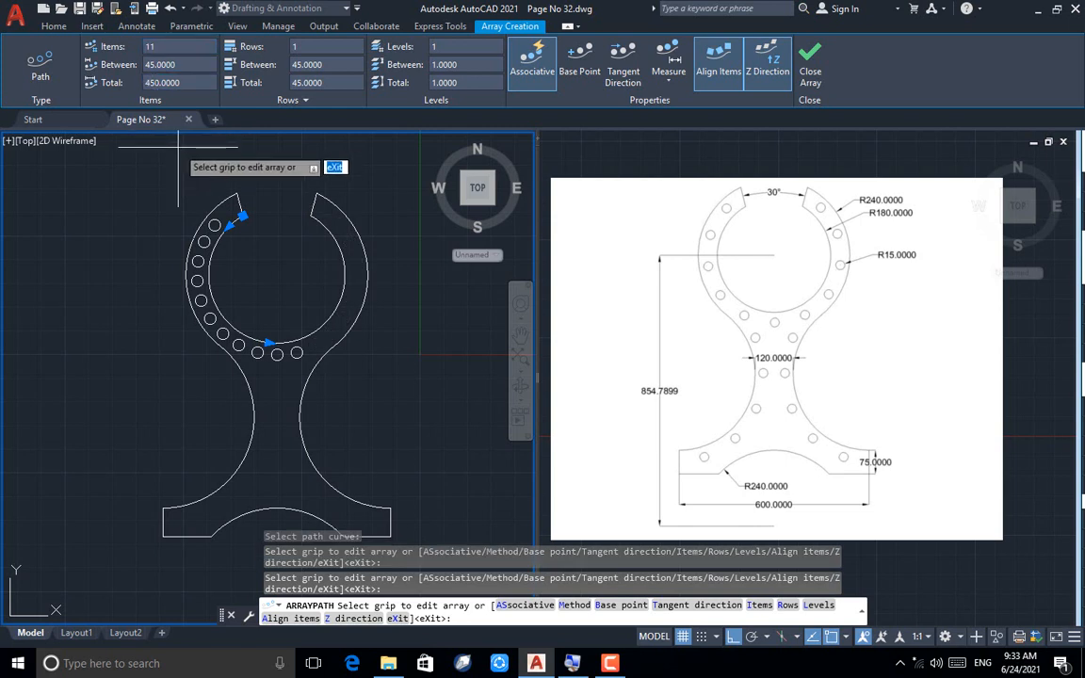
# Set the spacing between the arrayed circles to 82 and finish the array
pyautogui.moveTo(187, 64); pyautogui.dragTo(129, 74)
pyautogui.write('80')
pyautogui.press('BackSpace')
pyautogui.write('2')
pyautogui.press('Return')
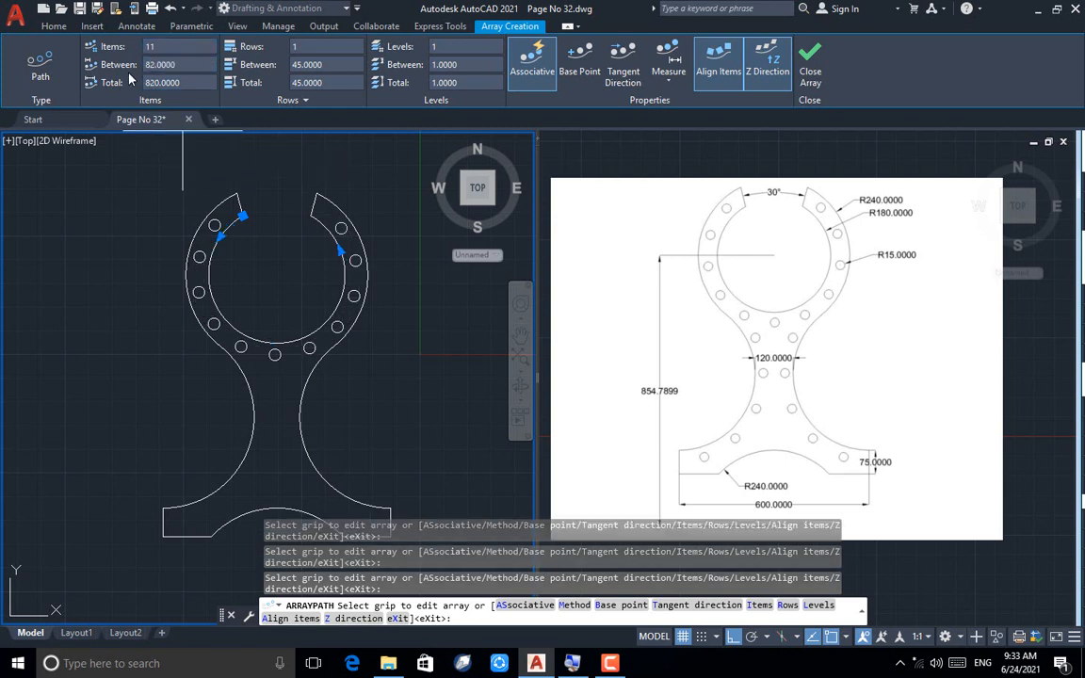
pyautogui.press('Escape')
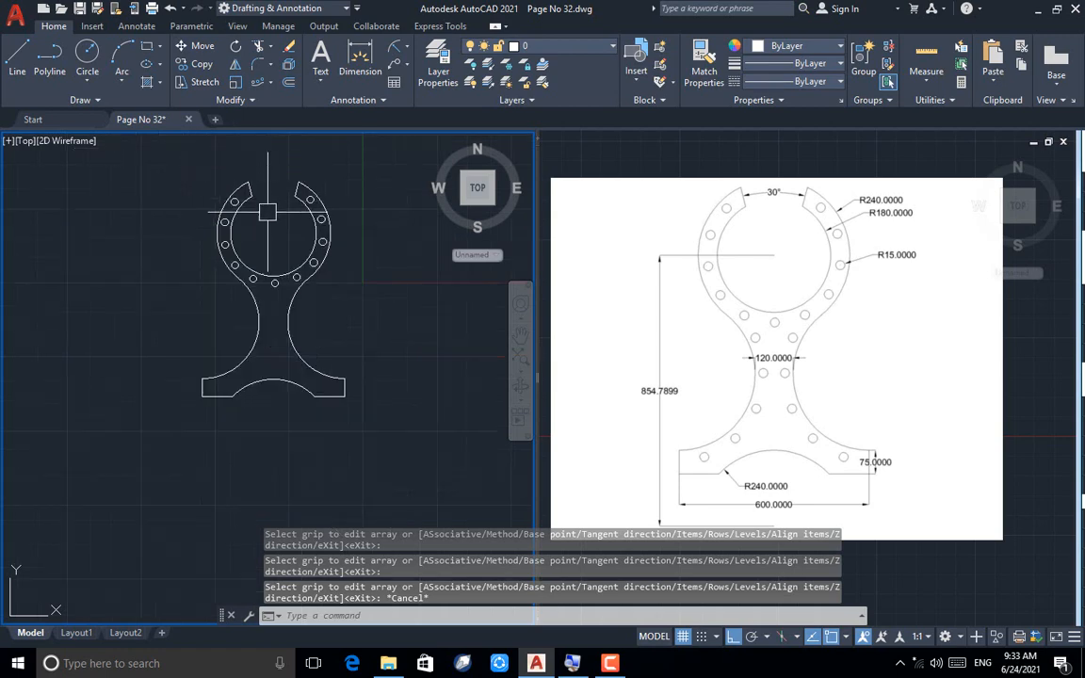
# Draw a circle of radius 15 just inside the upper part of the waist's left arc, below the ring
pyautogui.moveTo(262, 320)
pyautogui.mouseDown(button='middle')
pyautogui.moveTo(262, 285)
pyautogui.moveTo(208, 205)
pyautogui.mouseUp(button='middle')
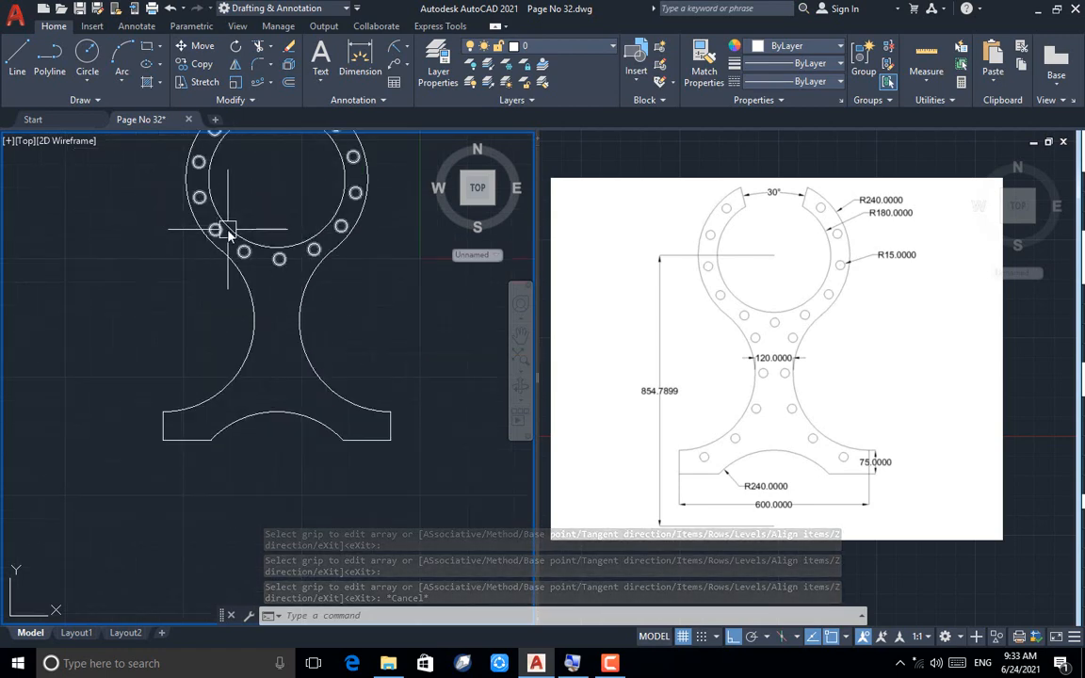
pyautogui.write('c')
pyautogui.press('Return')
pyautogui.scroll(2, 263, 291)
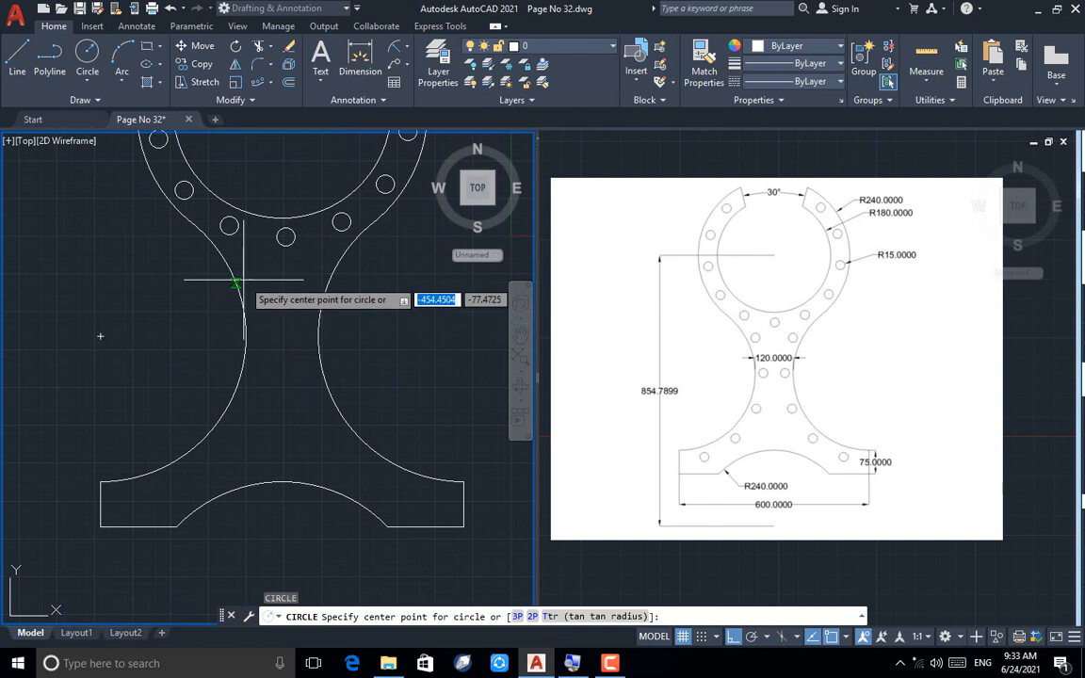
pyautogui.scroll(2, 249, 274)
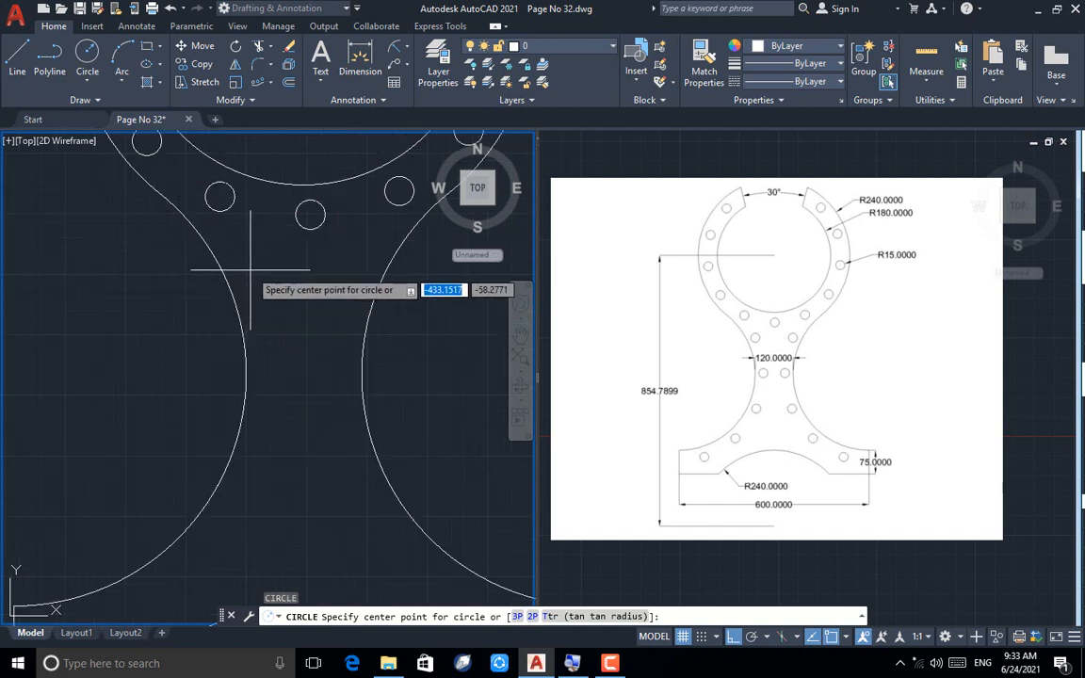
pyautogui.click(251, 271)
pyautogui.write('15')
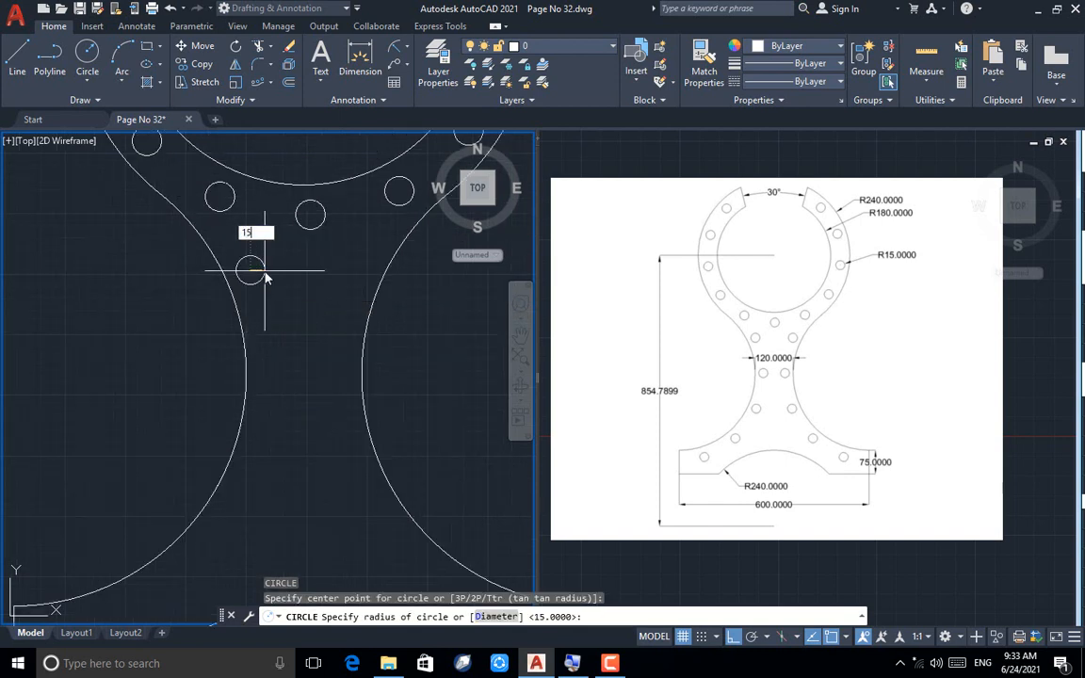
pyautogui.press('Return')
# Create a path array of this new circle along the left waist arc with 5 items spaced 100 apart
pyautogui.click(265, 270)
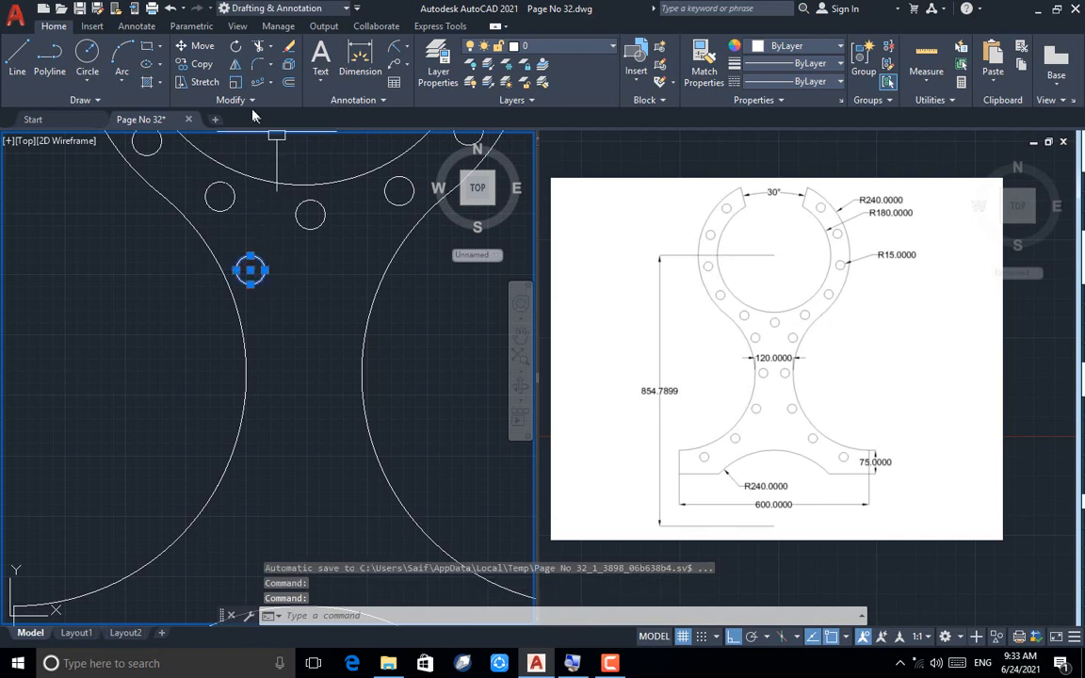
pyautogui.click(256, 83)
pyautogui.click(248, 377)
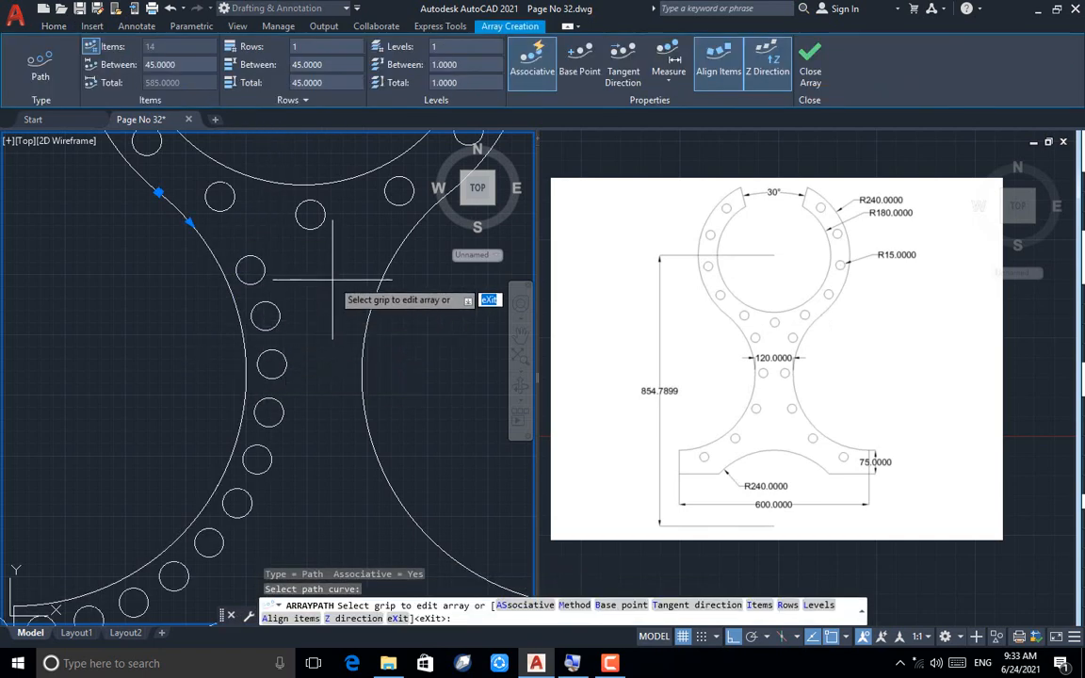
pyautogui.scroll(-2, 339, 282)
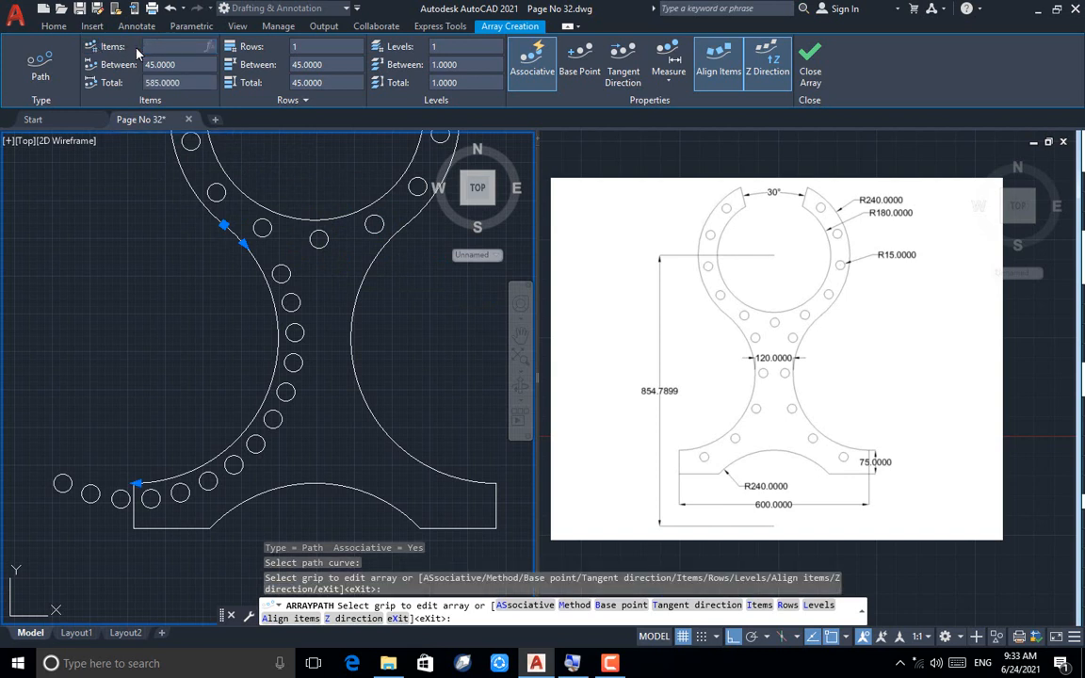
pyautogui.write('5')
pyautogui.press('Return')
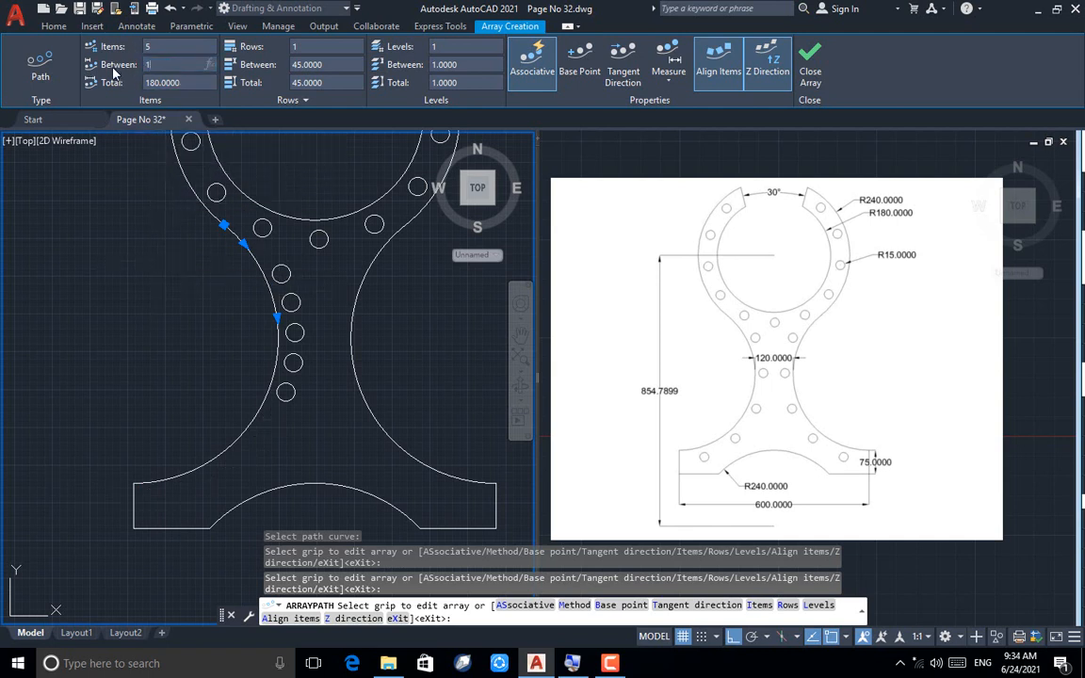
pyautogui.write('100')
pyautogui.press('Return')
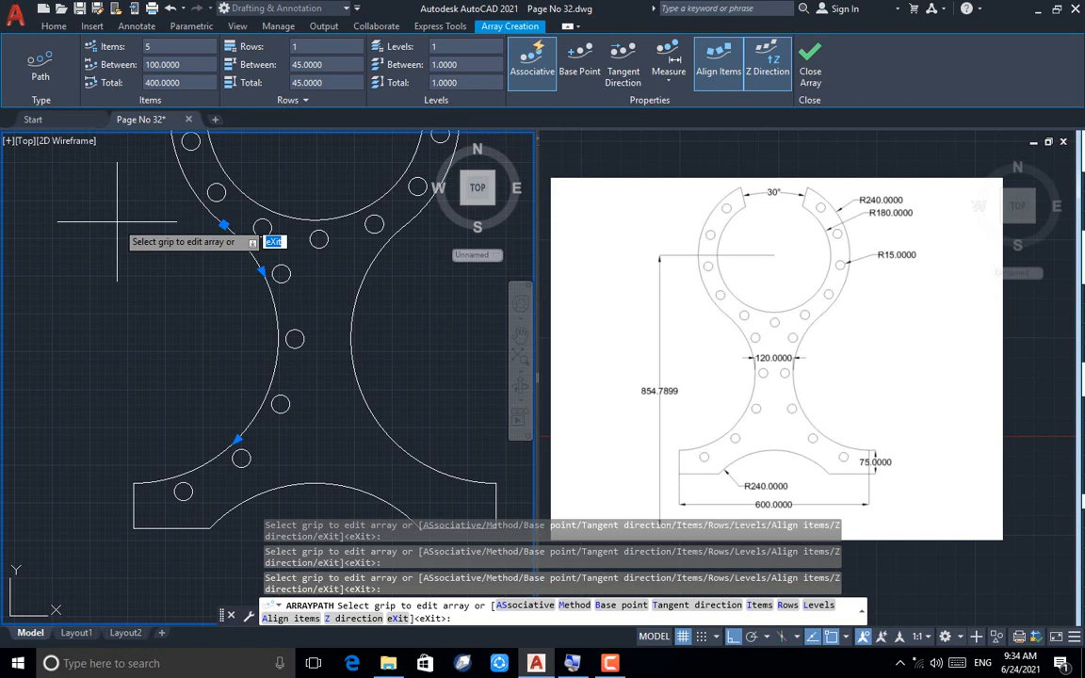
pyautogui.press('Escape')
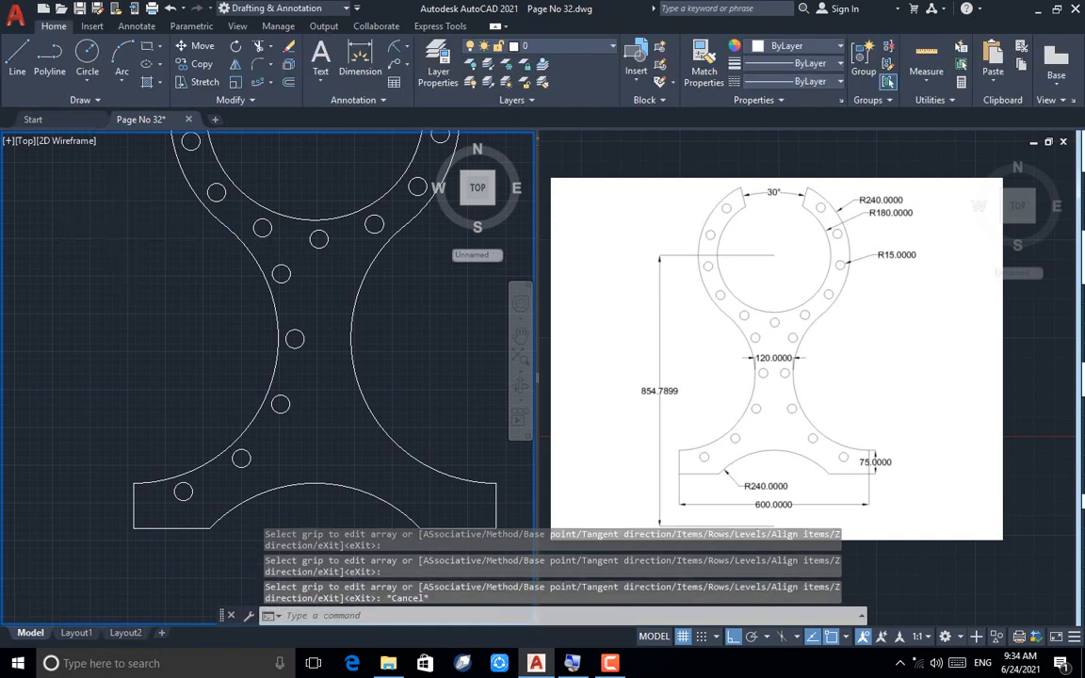
# Mirror the waist's circle array about the plate's vertical centreline, keeping the original circles
pyautogui.scroll(-2, 118, 223)
pyautogui.click(236, 63)
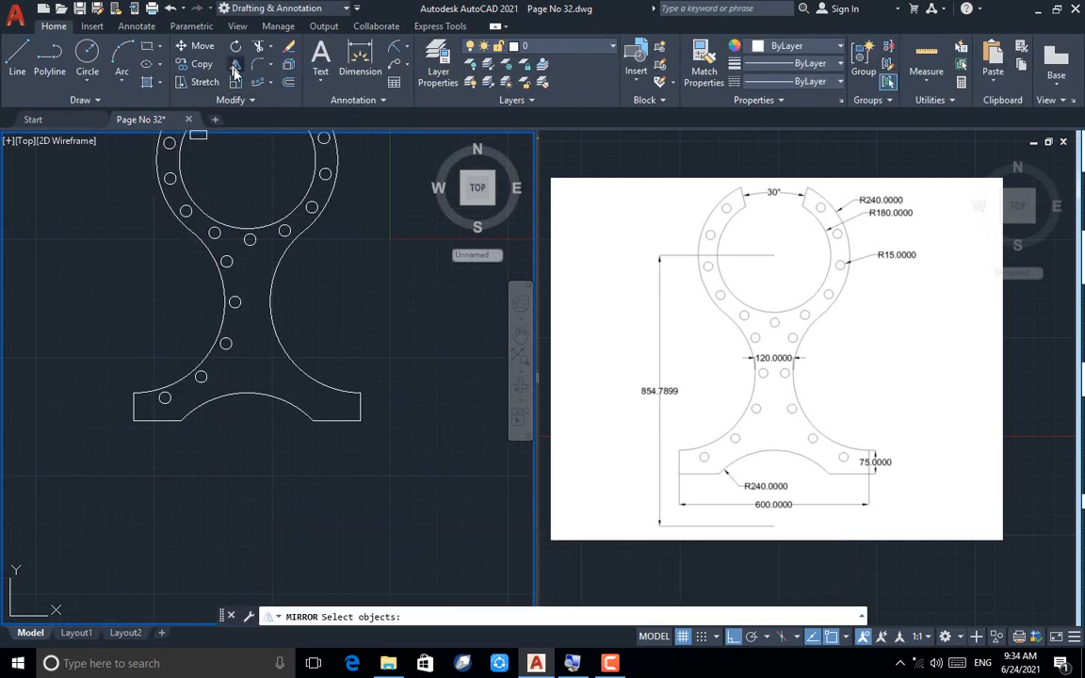
pyautogui.click(236, 301)
pyautogui.press('Return')
pyautogui.click(247, 393)
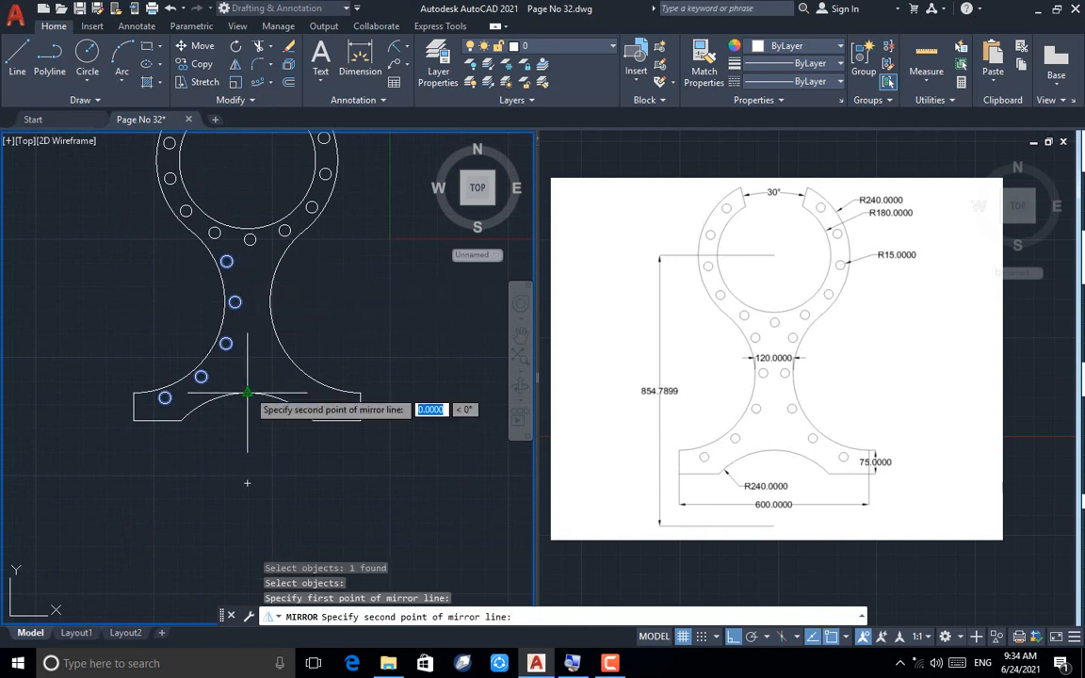
pyautogui.scroll(2, 243, 241)
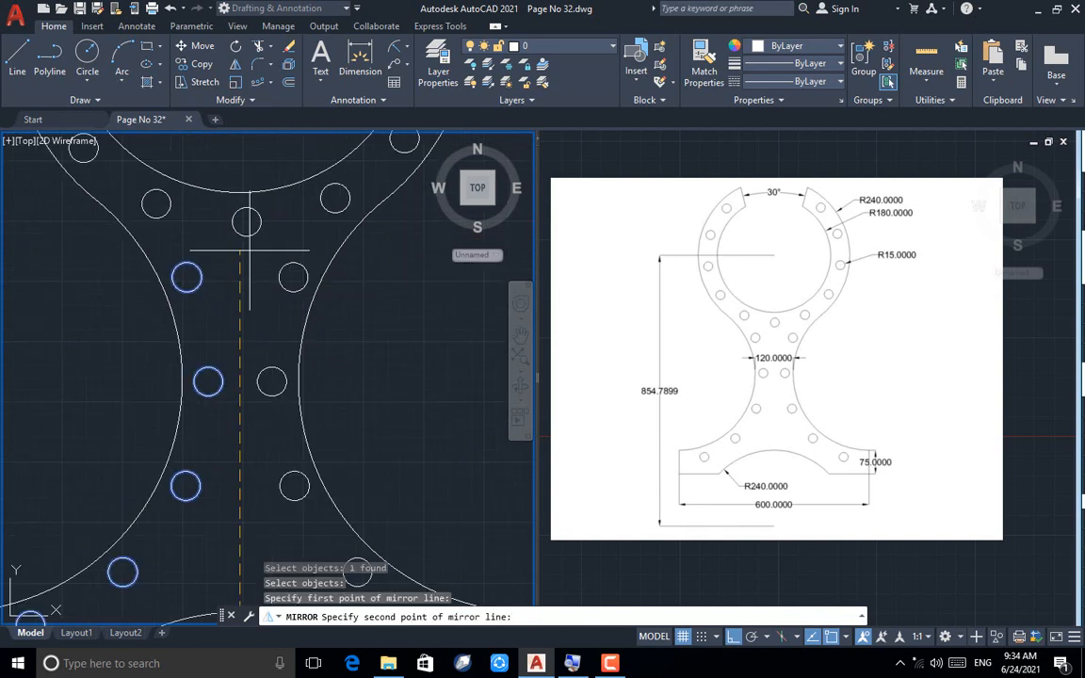
pyautogui.click(241, 196)
pyautogui.press('Return')
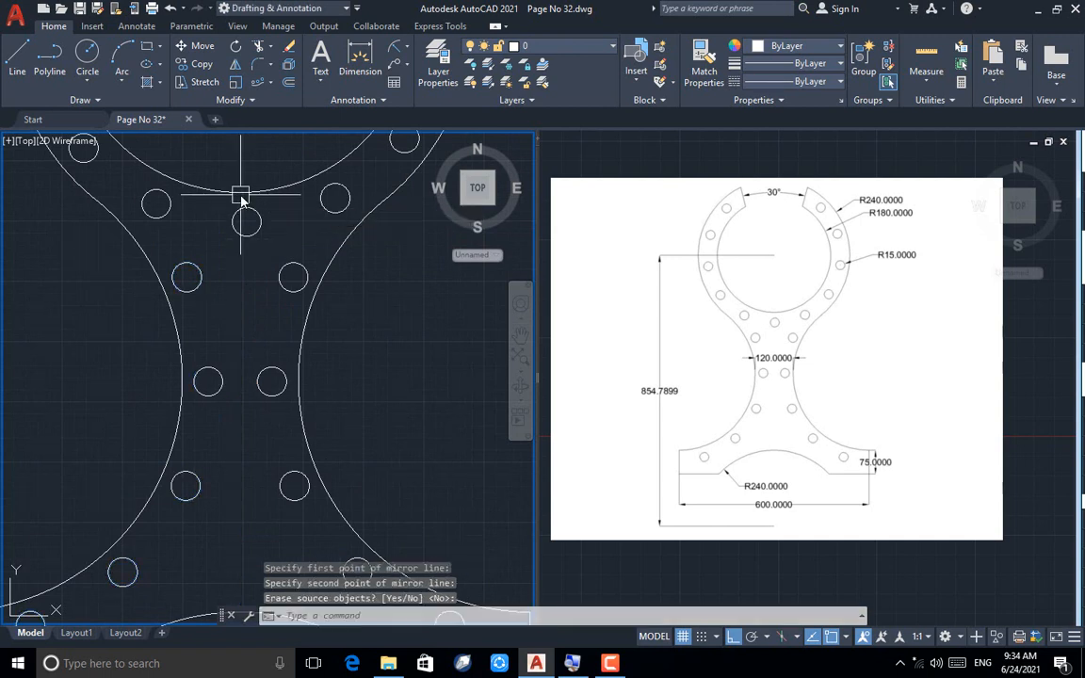
pyautogui.scroll(-6, 242, 195)
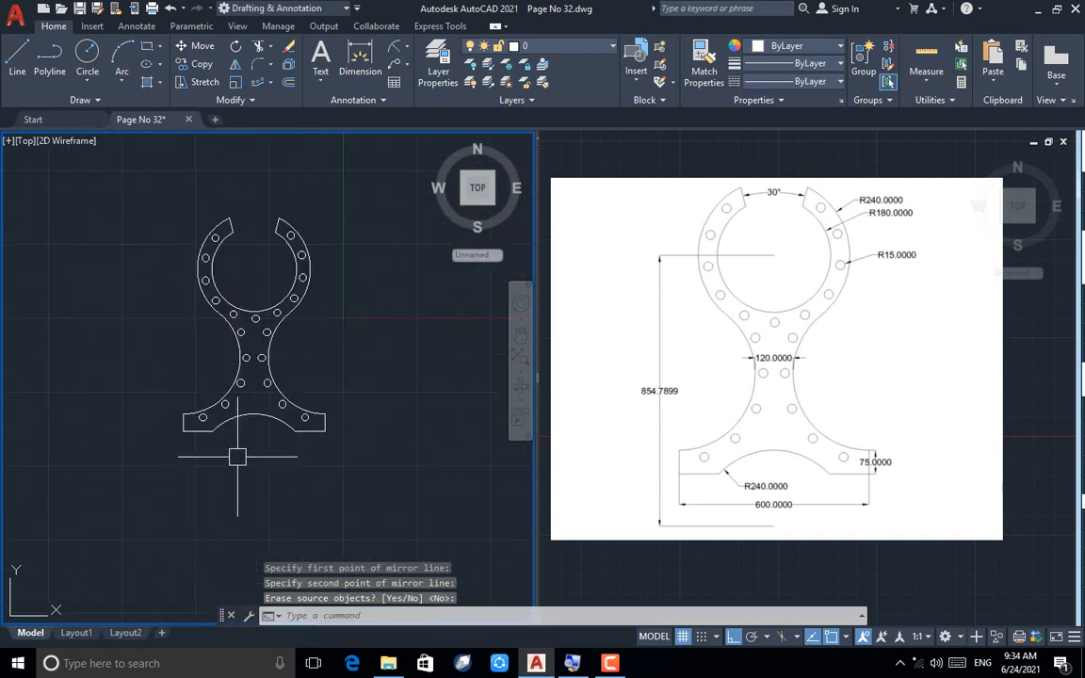
pyautogui.press('Escape')
# Dimension the vertical distance from the ring's centre to the base cutout arc's centre, placing it left of the plate
pyautogui.scroll(2, 240, 311)
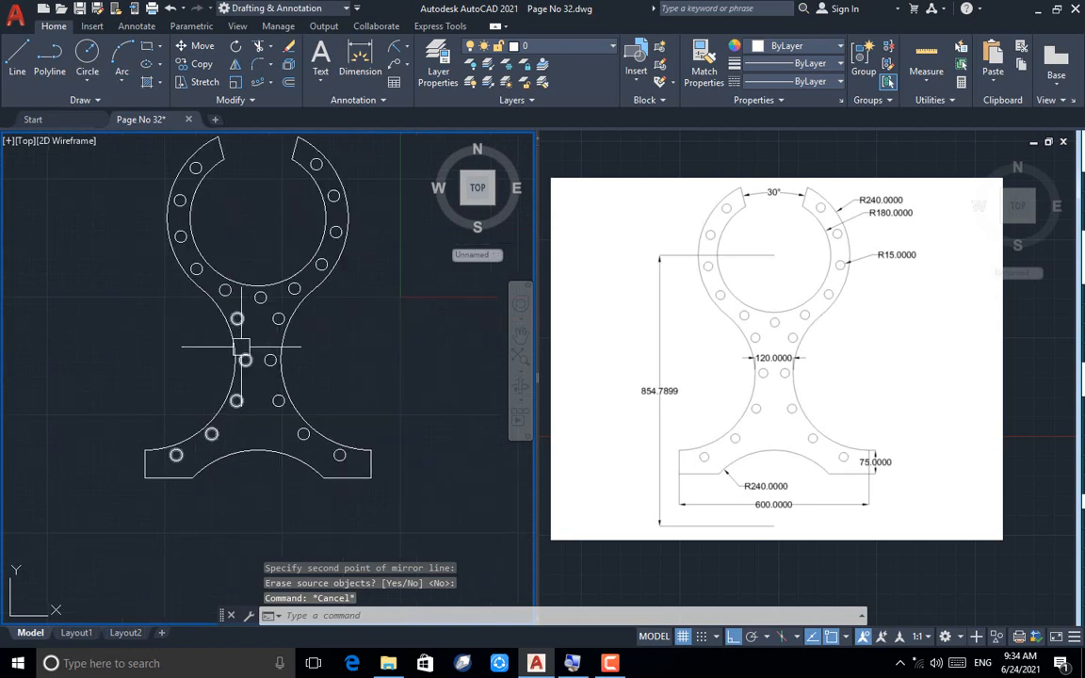
pyautogui.click(361, 71)
pyautogui.click(258, 218)
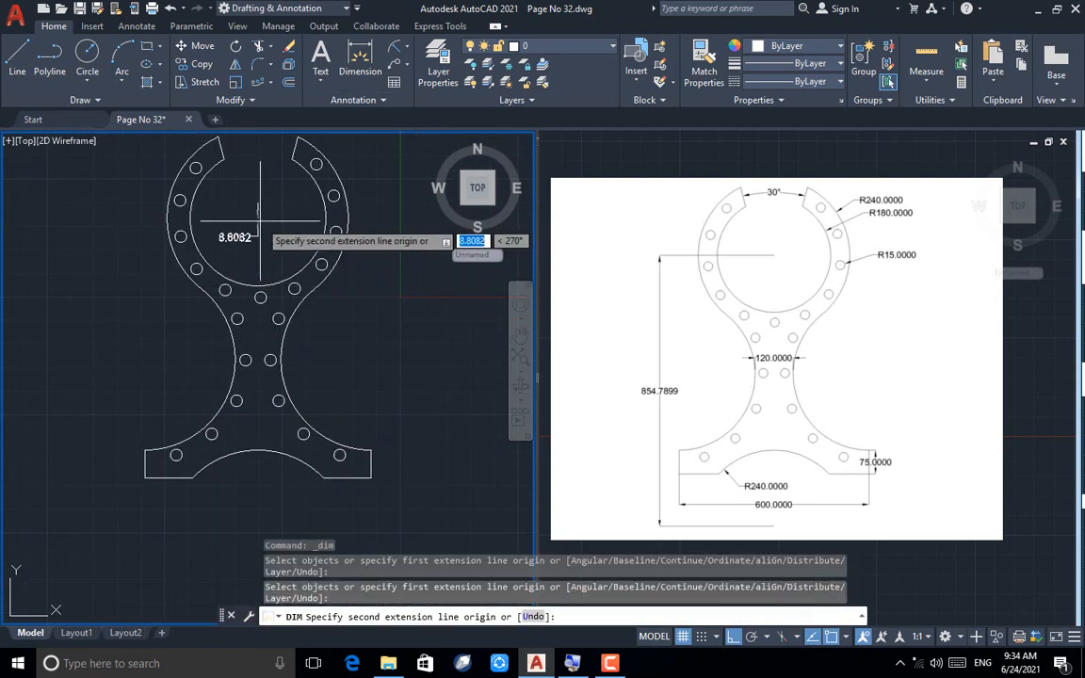
pyautogui.click(260, 540)
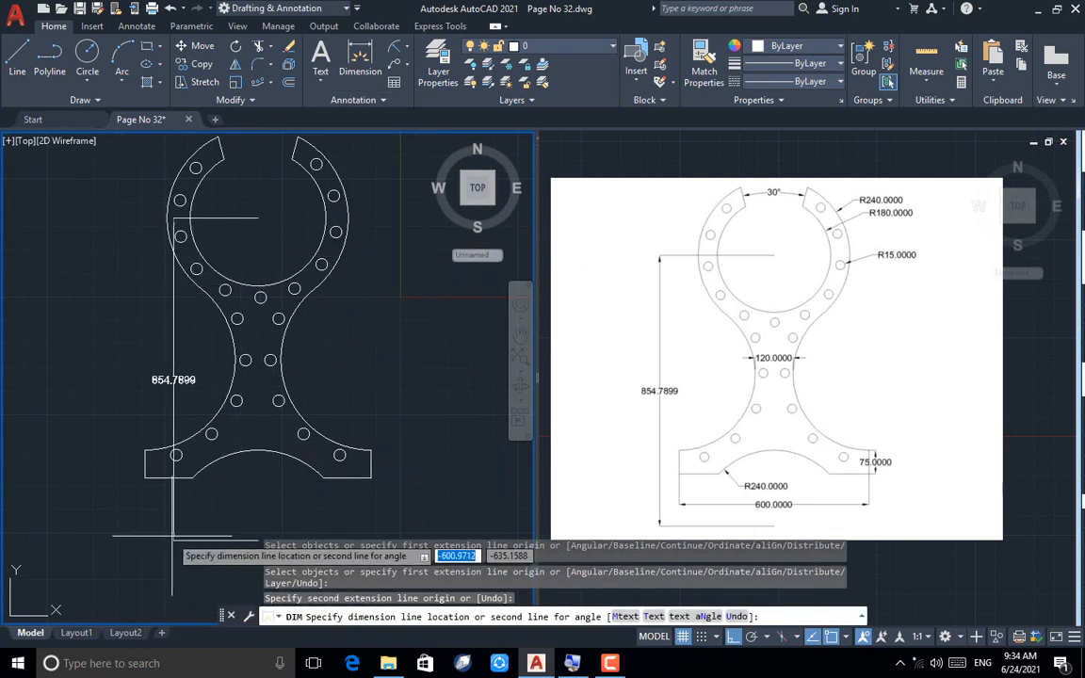
pyautogui.click(71, 524)
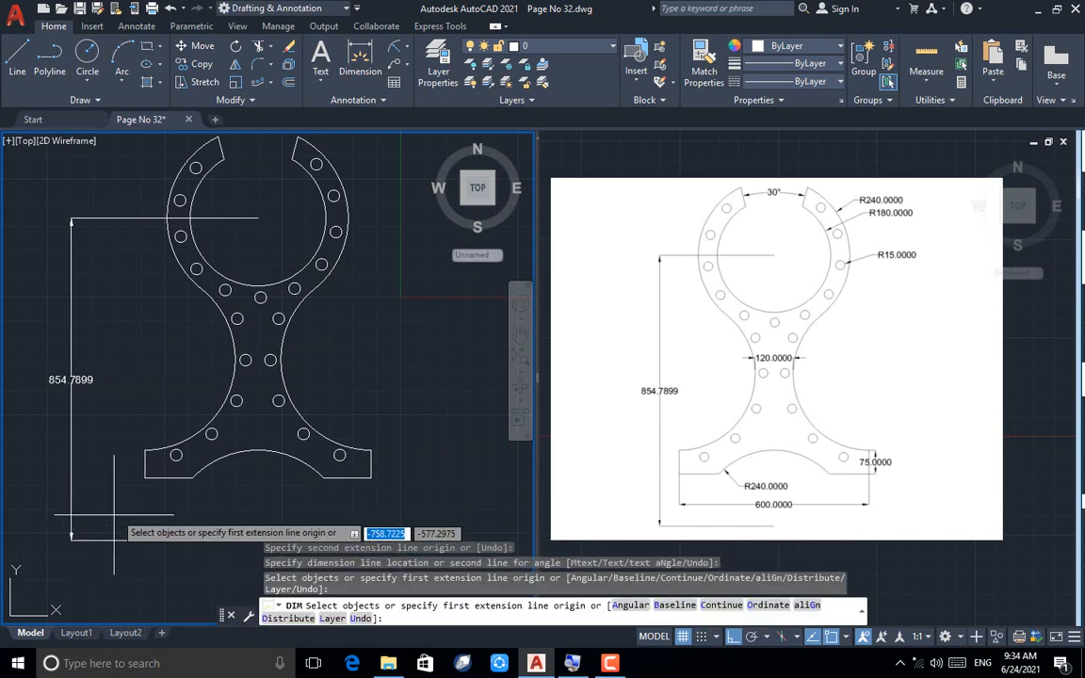
# Dimension the overall width of the base between its lower outer corners, placing it below the plate
pyautogui.press('Return')
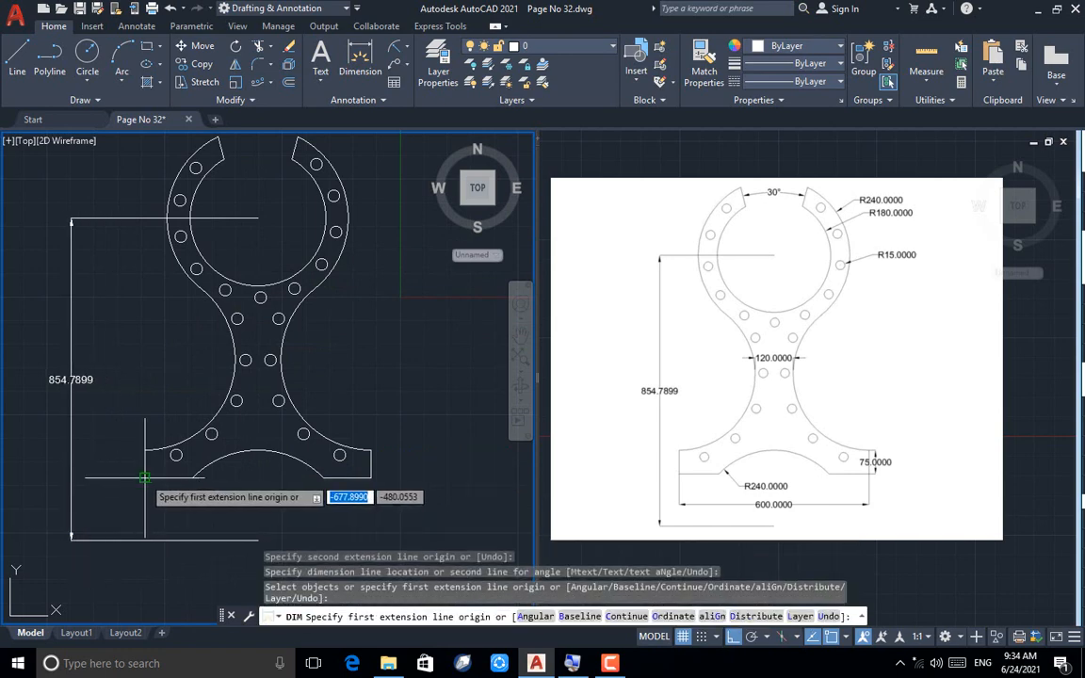
pyautogui.click(144, 478)
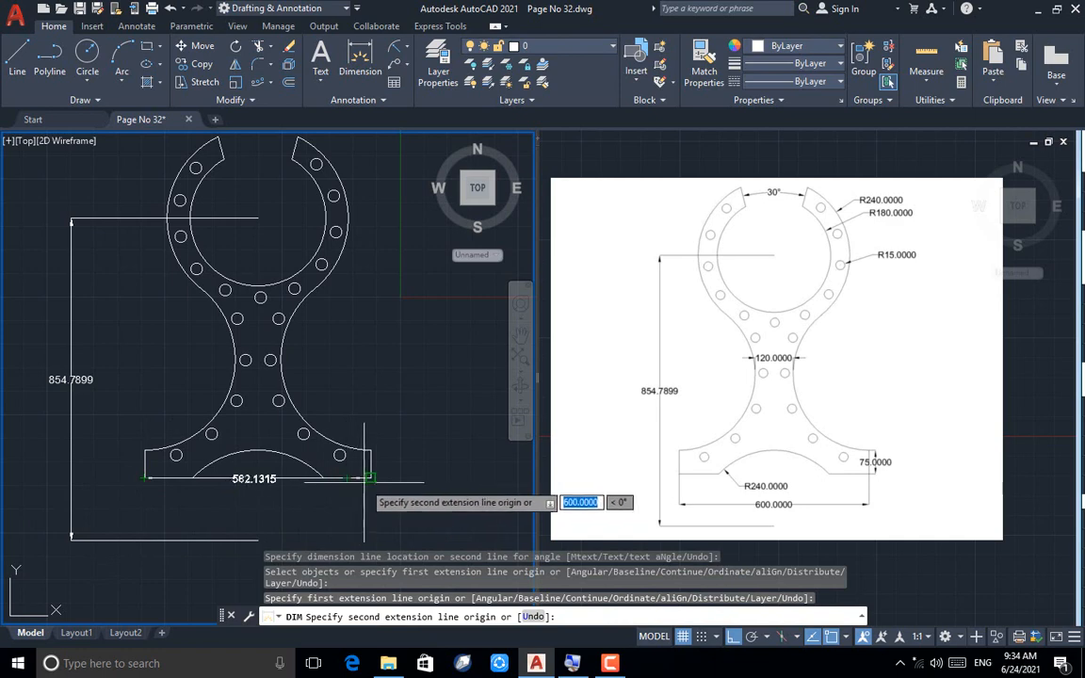
pyautogui.click(370, 477)
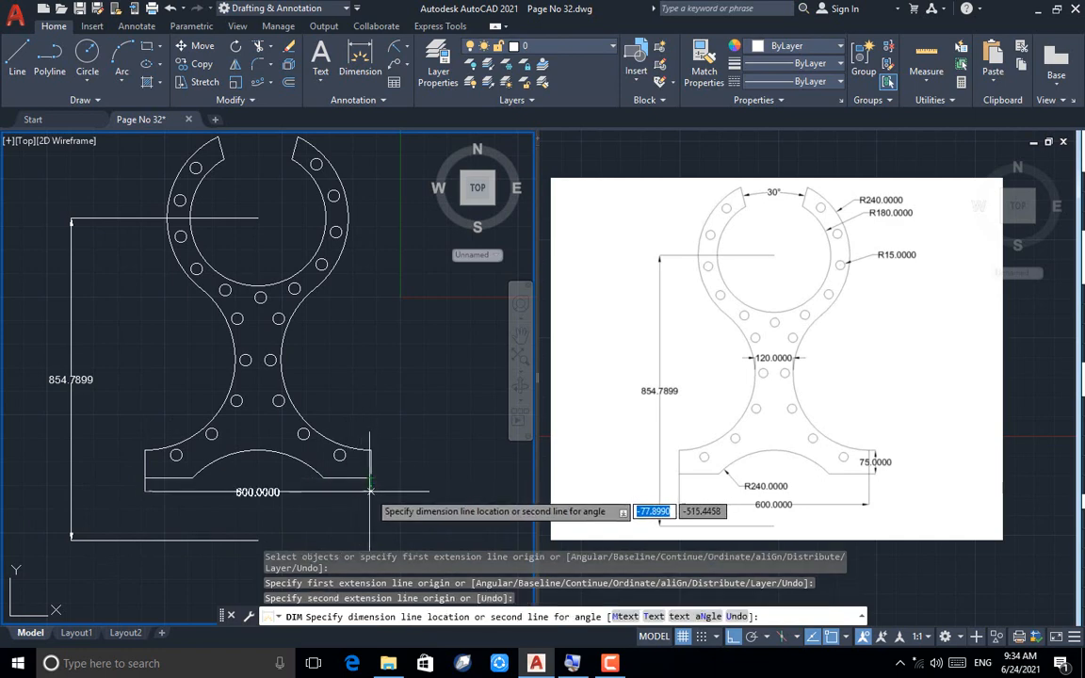
pyautogui.click(372, 511)
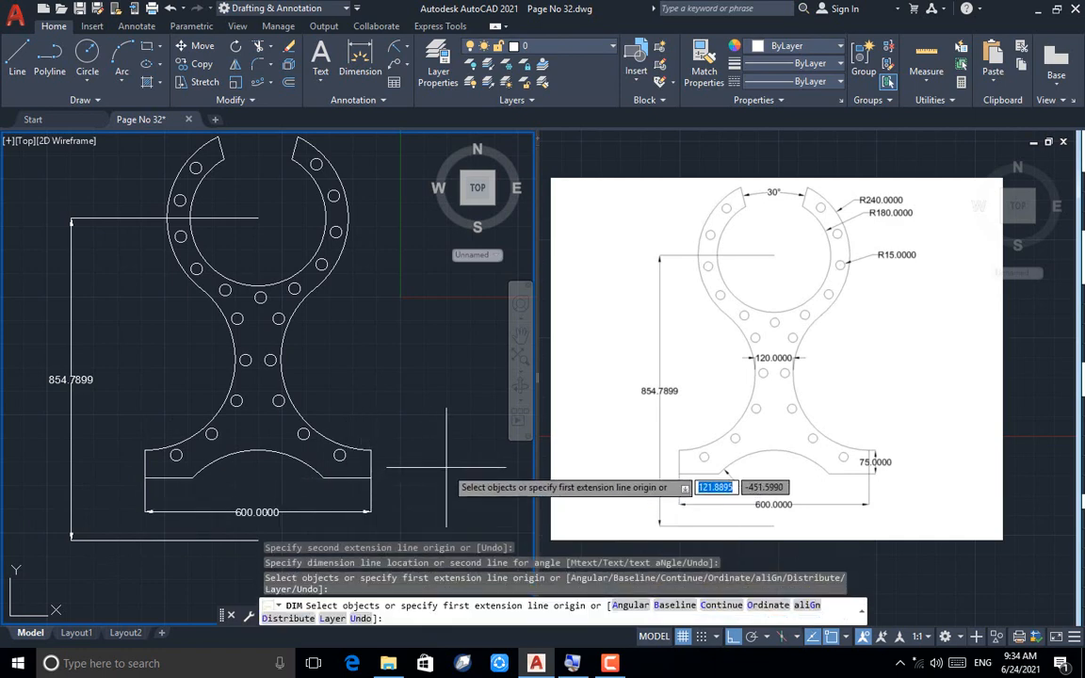
# Dimension the height of the base's right end edge, placing it to the right of the plate
pyautogui.scroll(4, 368, 460)
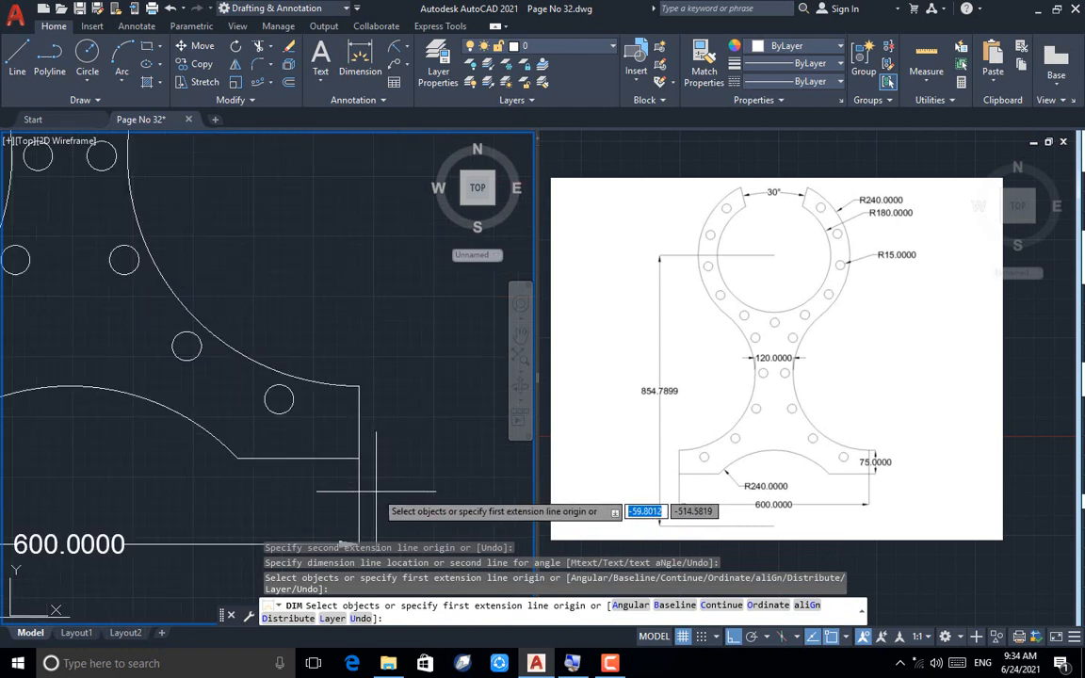
pyautogui.click(358, 457)
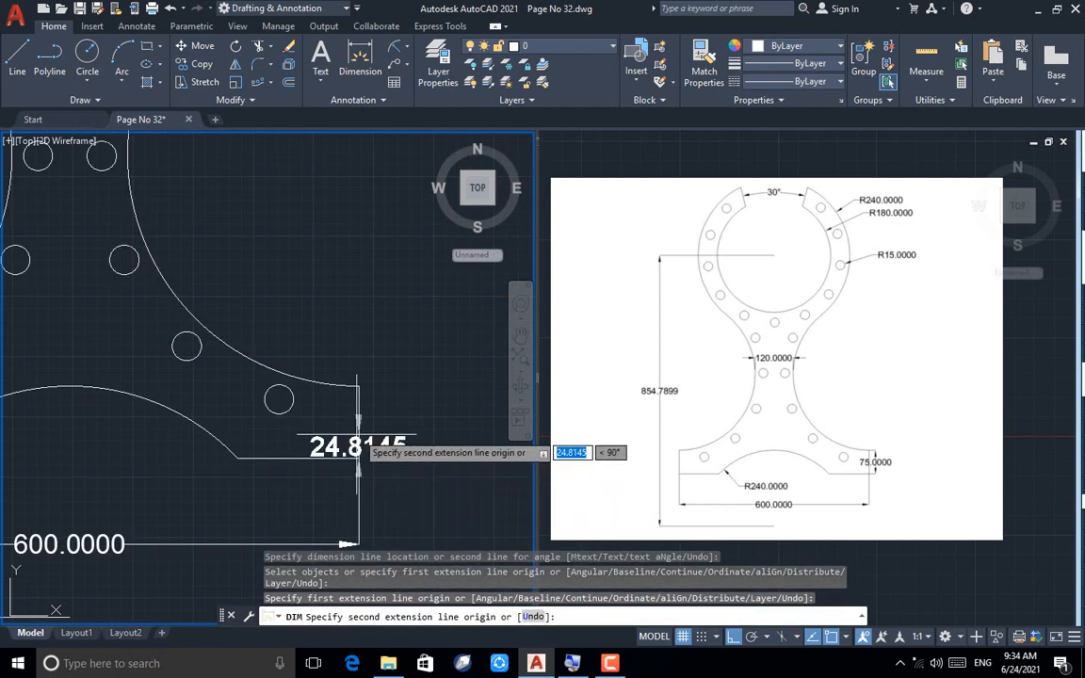
pyautogui.click(357, 385)
pyautogui.click(383, 395)
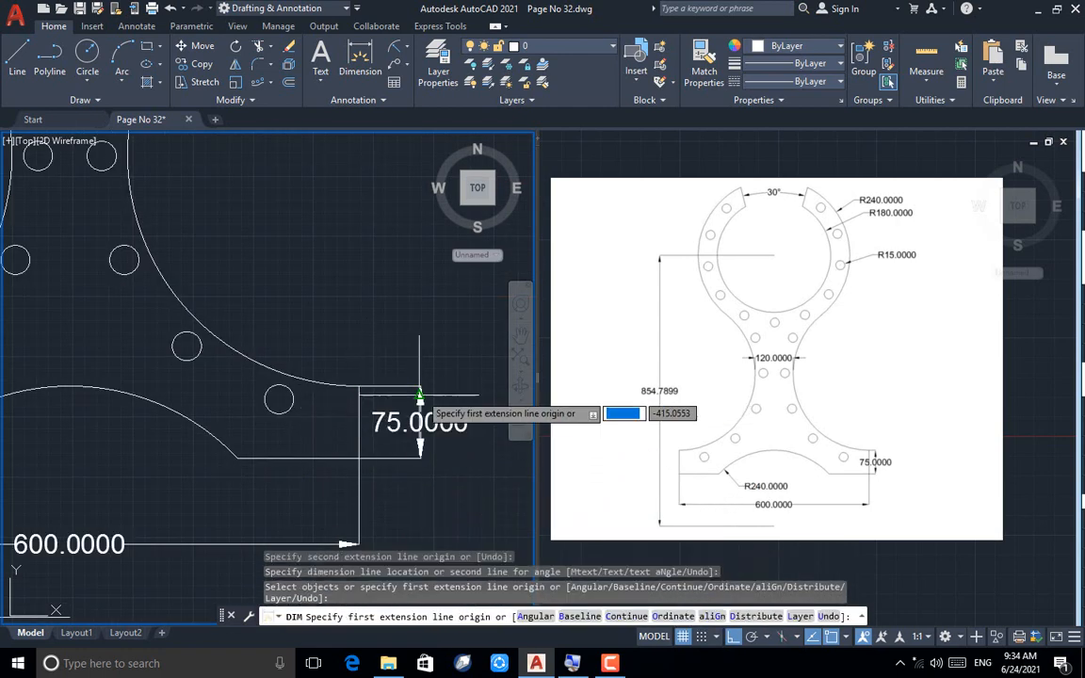
# Dimension the narrowest width of the waist between its left and right arcs
pyautogui.scroll(-4, 476, 481)
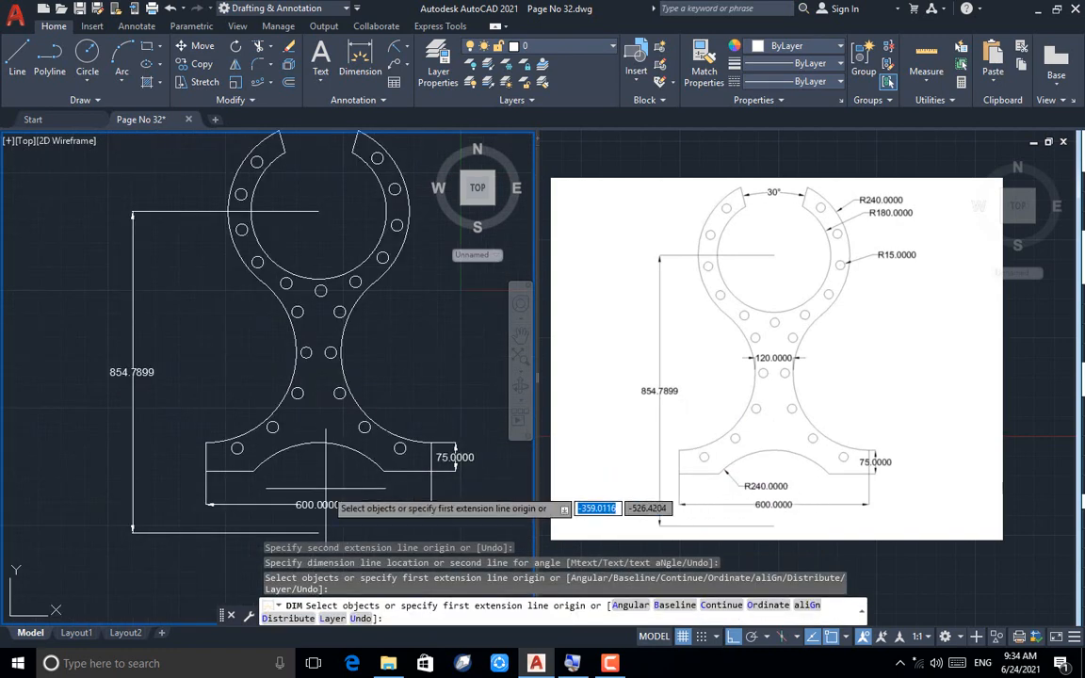
pyautogui.scroll(5, 315, 377)
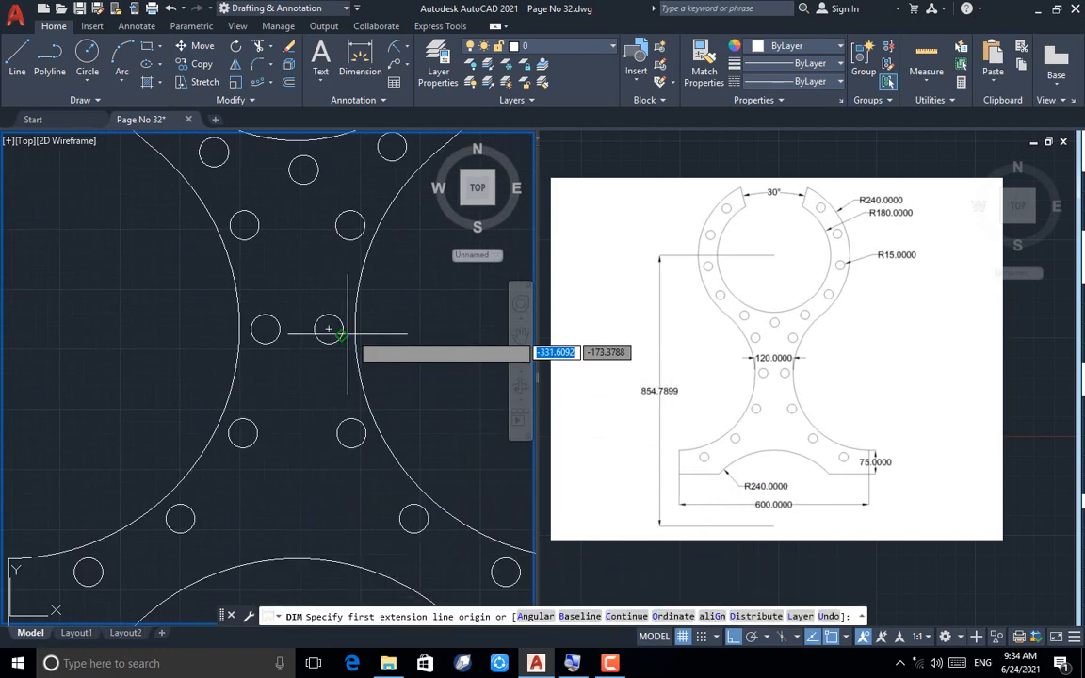
pyautogui.click(356, 329)
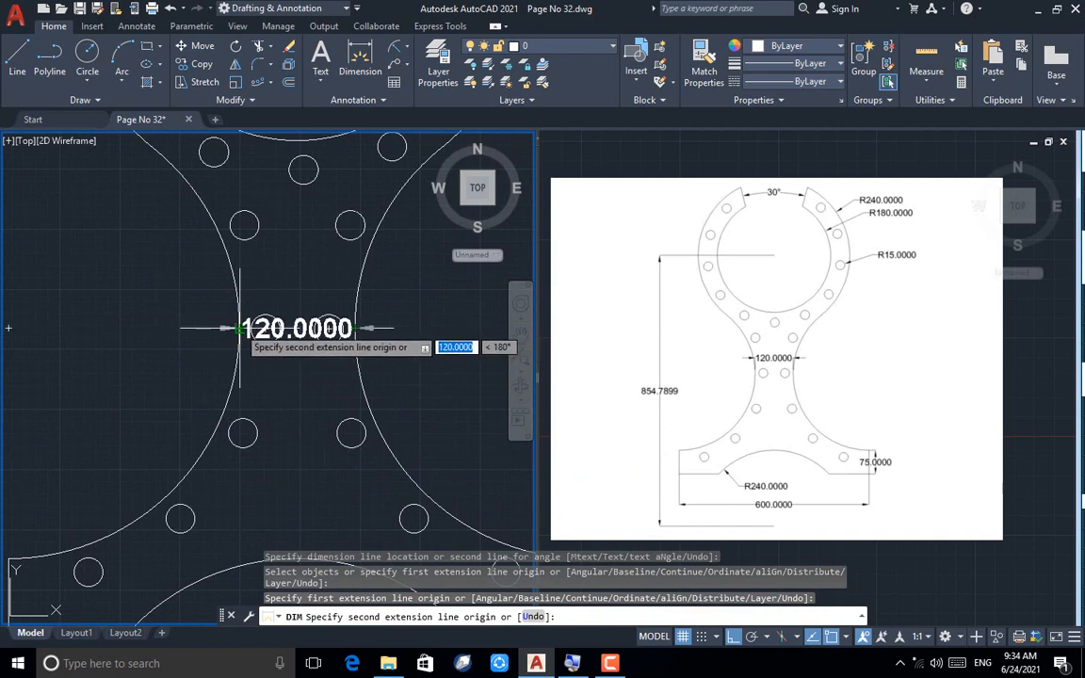
pyautogui.click(240, 329)
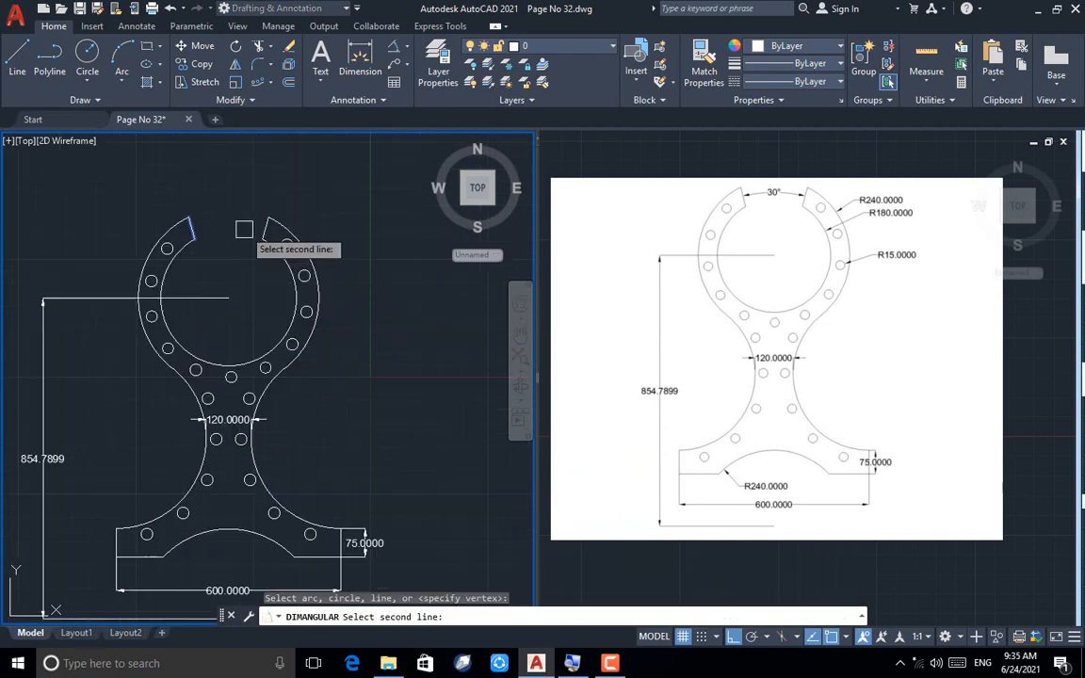
# Dimension the angle of the ring's opening and the radii of the ring's outer and inner arcs
pyautogui.click(259, 228)
pyautogui.click(243, 207)
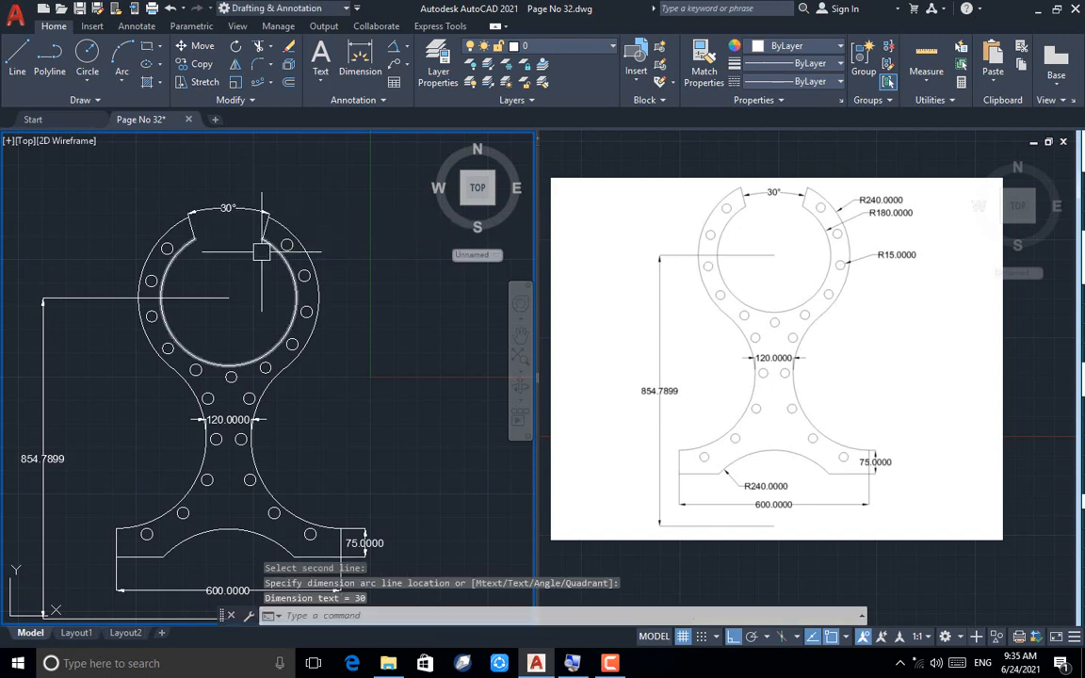
pyautogui.click(407, 49)
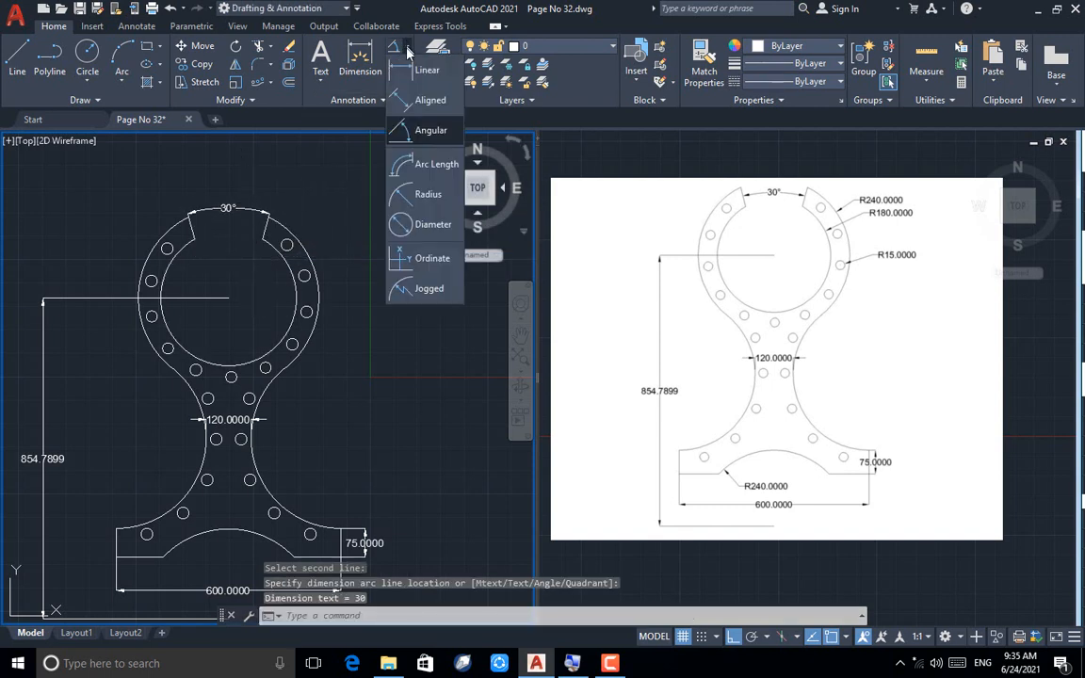
pyautogui.click(421, 196)
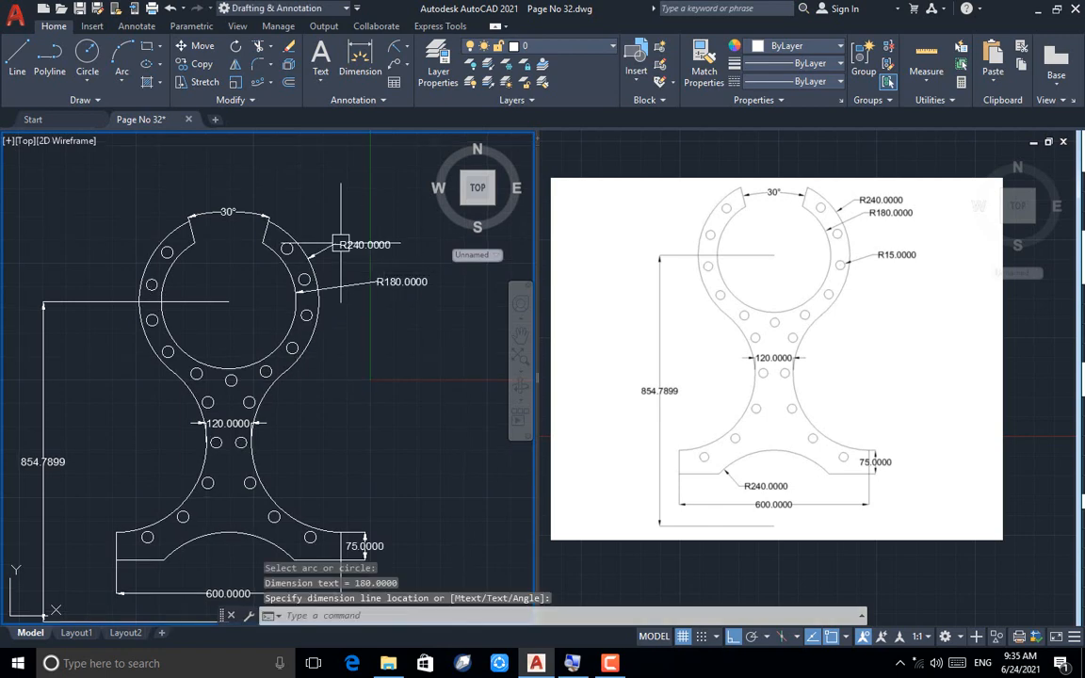
# Add a radius dimension to the cutout arc under the base, placing its text below the arc
pyautogui.scroll(-2, 316, 216)
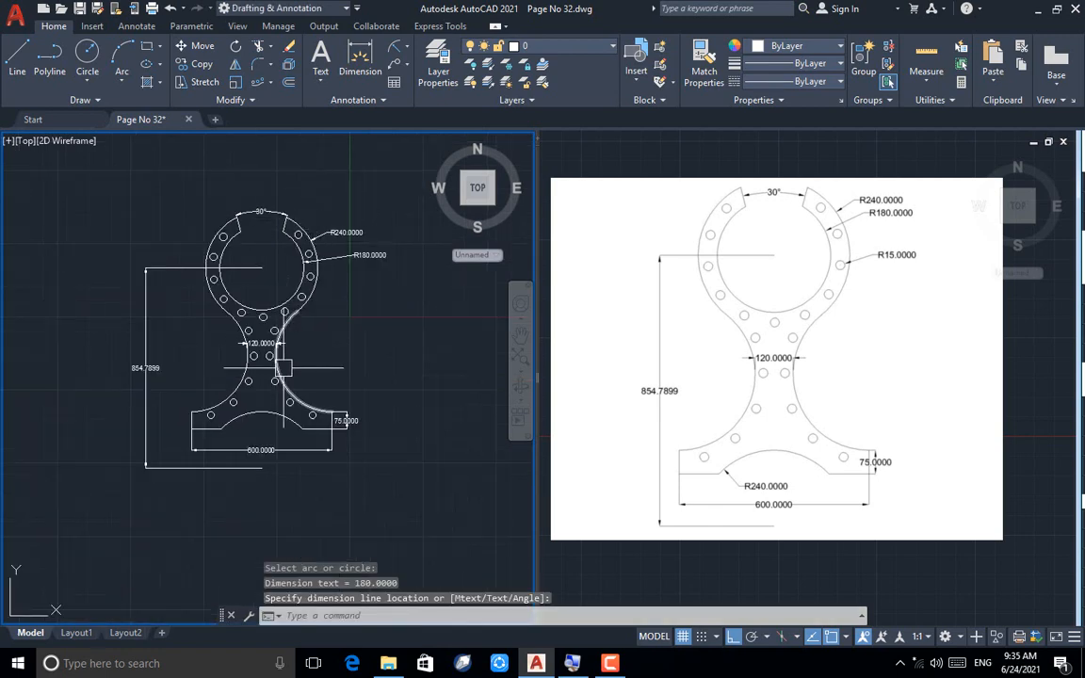
pyautogui.scroll(2, 269, 419)
pyautogui.press('Return')
pyautogui.click(252, 385)
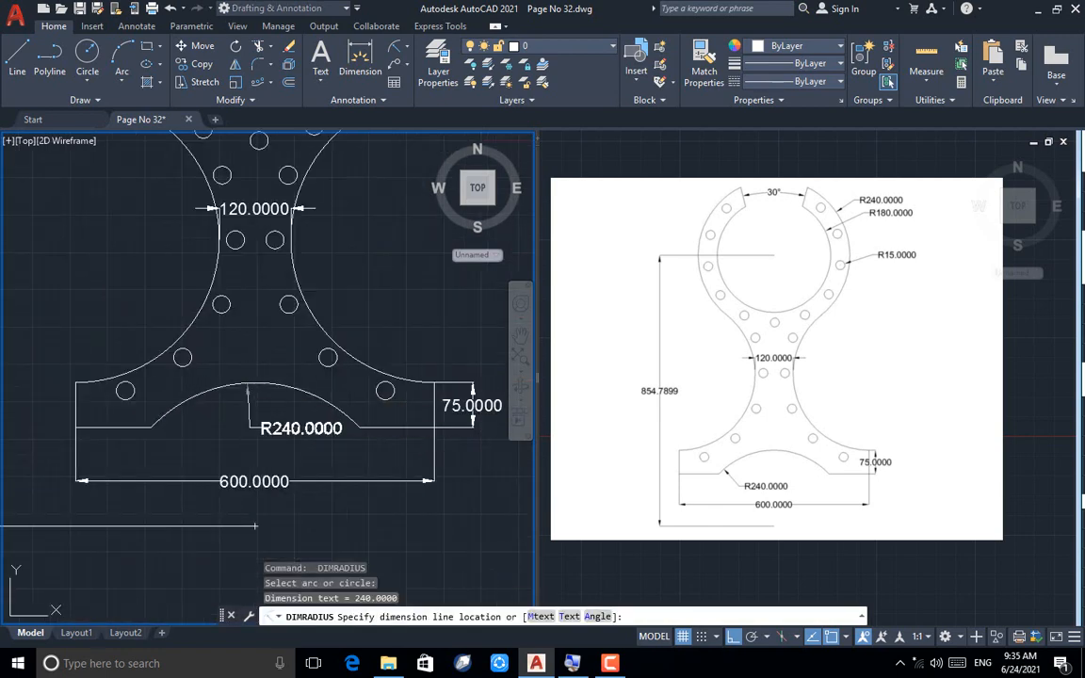
pyautogui.click(250, 428)
pyautogui.click(227, 434)
# Add a radius dimension to the right waist arc, placing its text outside the plate
pyautogui.press('Return')
pyautogui.click(311, 318)
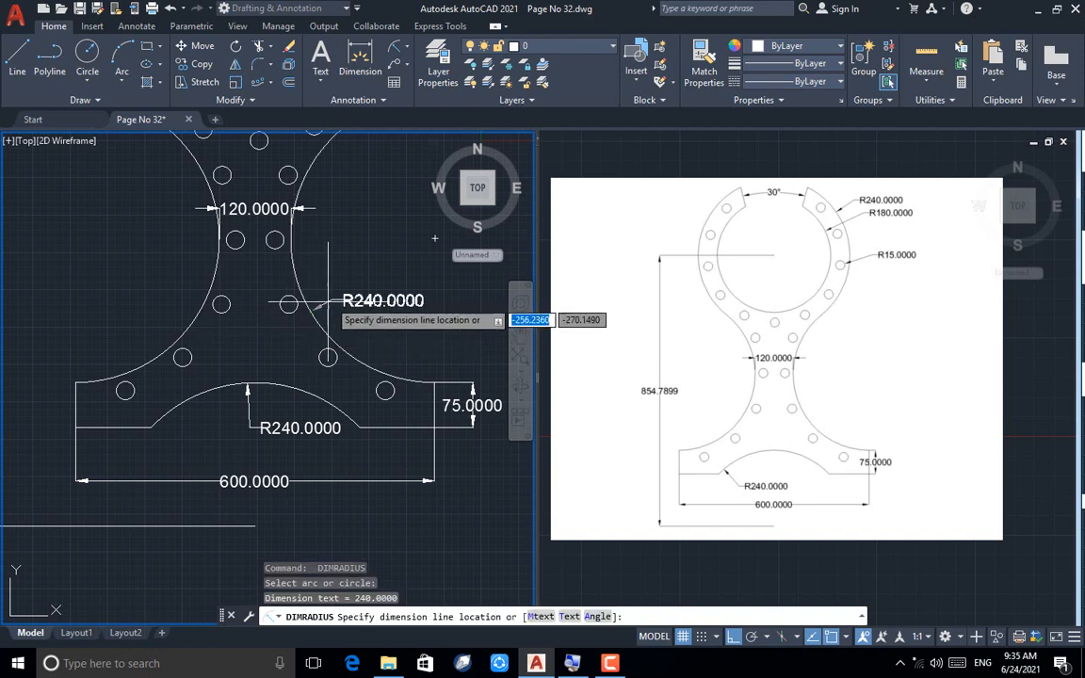
pyautogui.scroll(-4, 262, 338)
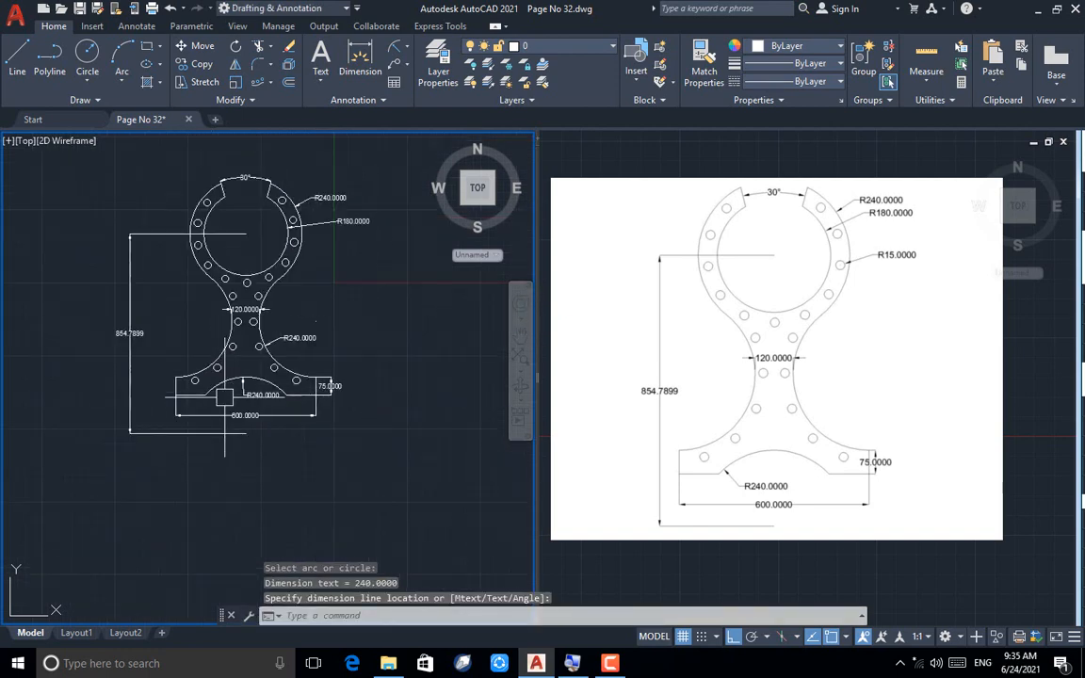
pyautogui.scroll(-2, 260, 453)
pyautogui.scroll(2, 239, 363)
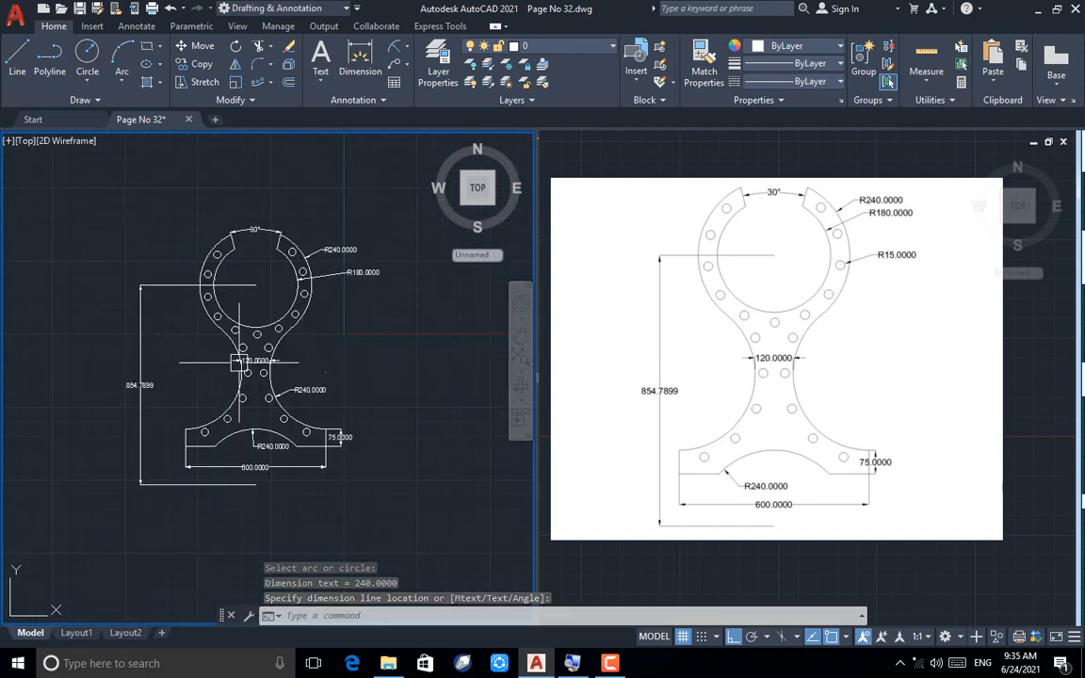